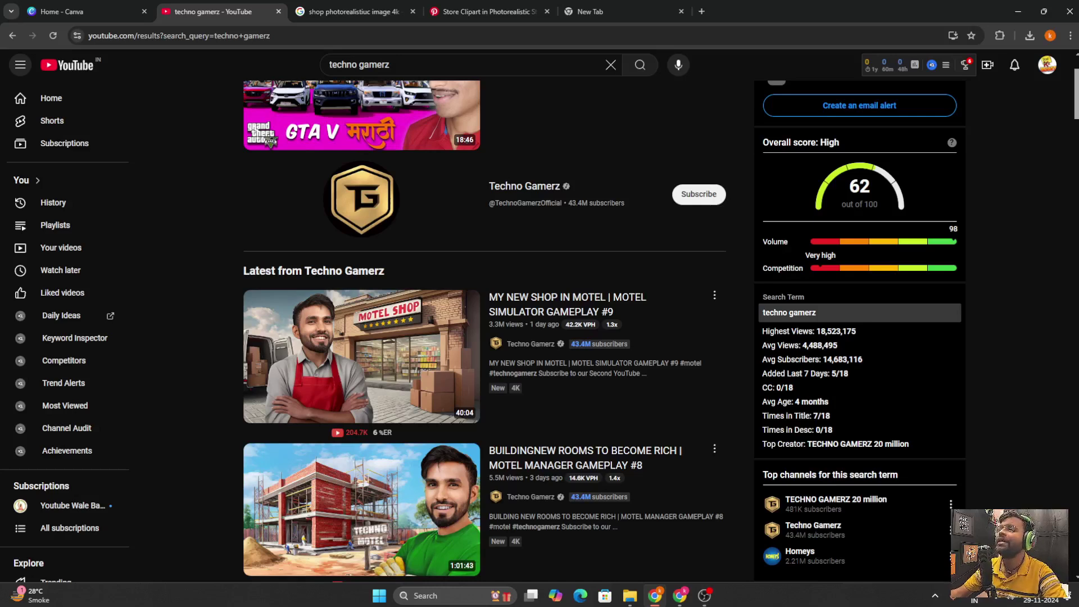
# Step: Switch to Canva and load the canva.com home page
pyautogui.click(60, 7)
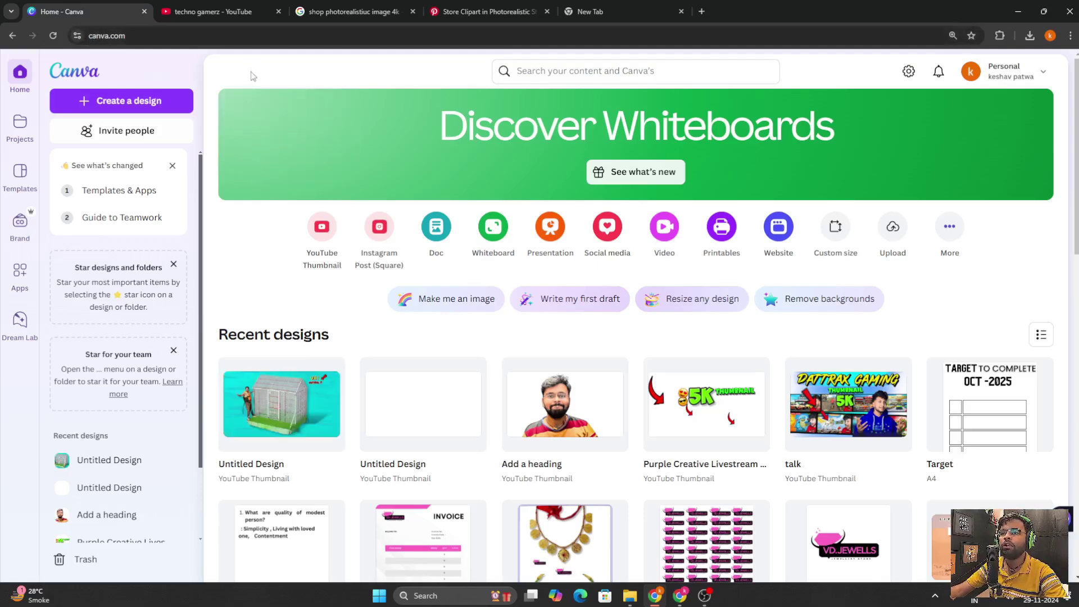
pyautogui.click(114, 41)
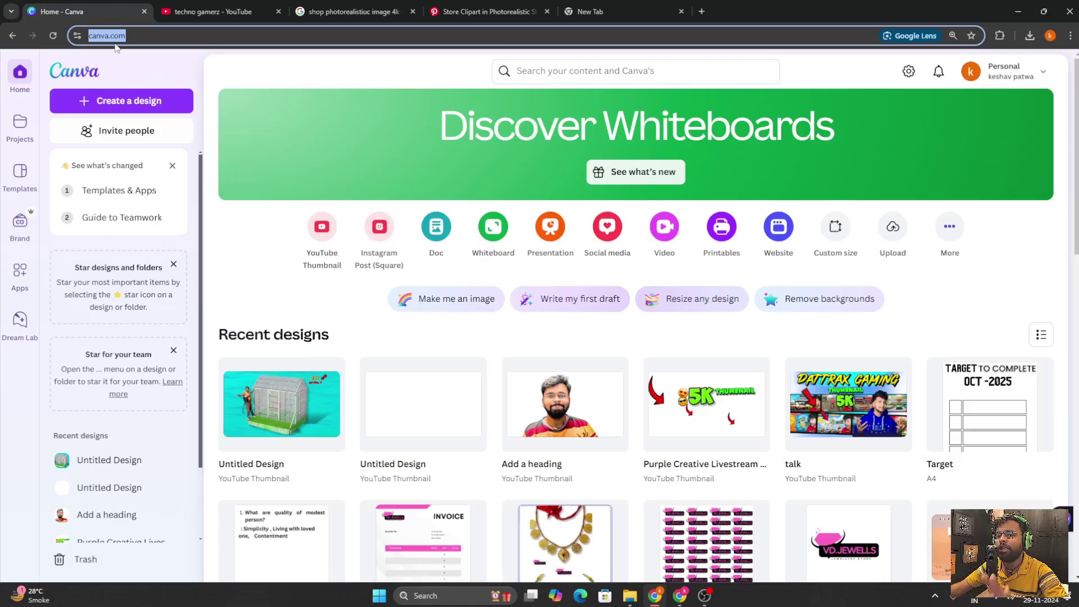
pyautogui.write('ca')
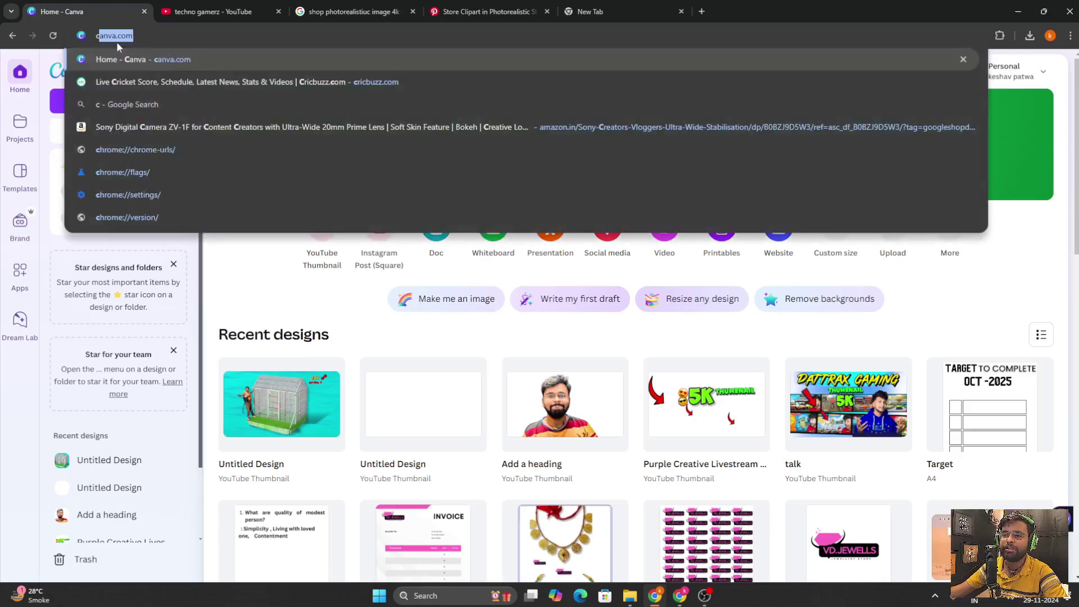
pyautogui.press('Return')
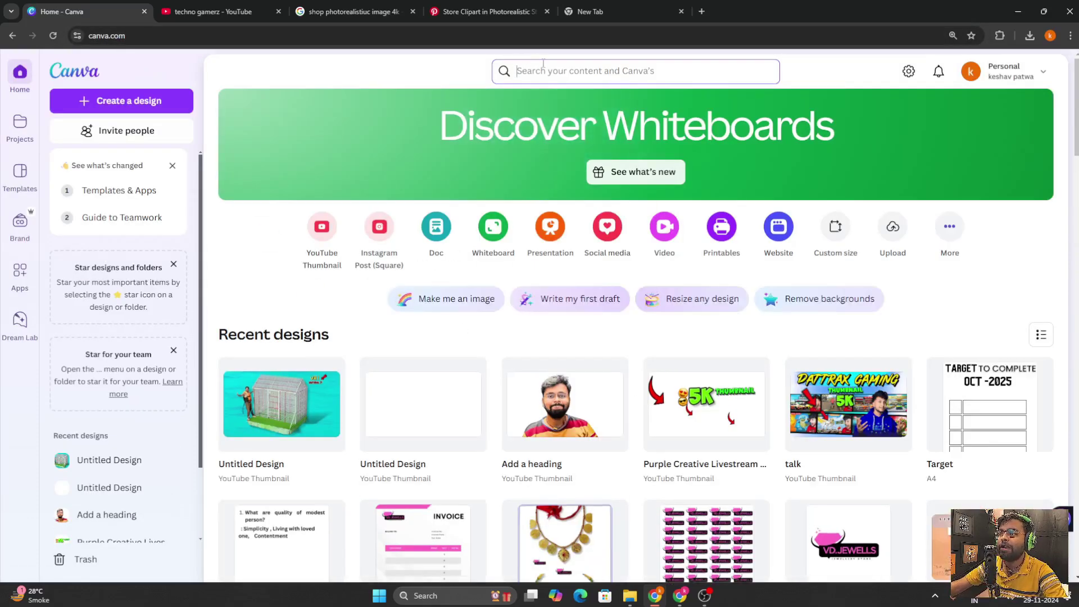
# Step: Search Canva for "youtube thumbnail" and create a blank YouTube Thumbnail design
pyautogui.click(560, 75)
pyautogui.write('youtuibe')
pyautogui.press('BackSpace')
pyautogui.press('BackSpace')
pyautogui.press('BackSpace')
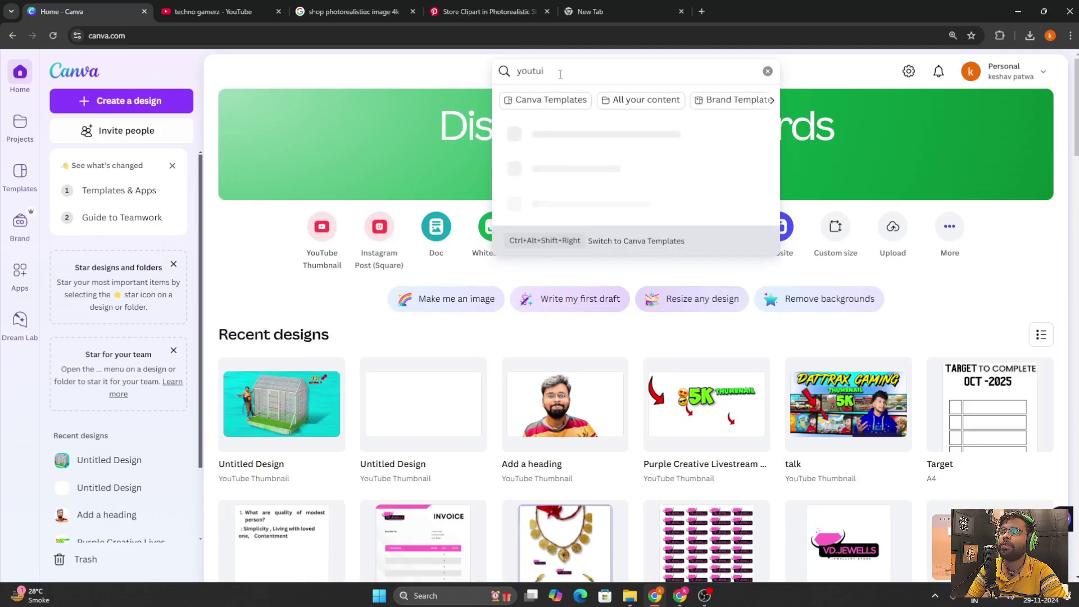
pyautogui.write('be thumbnail')
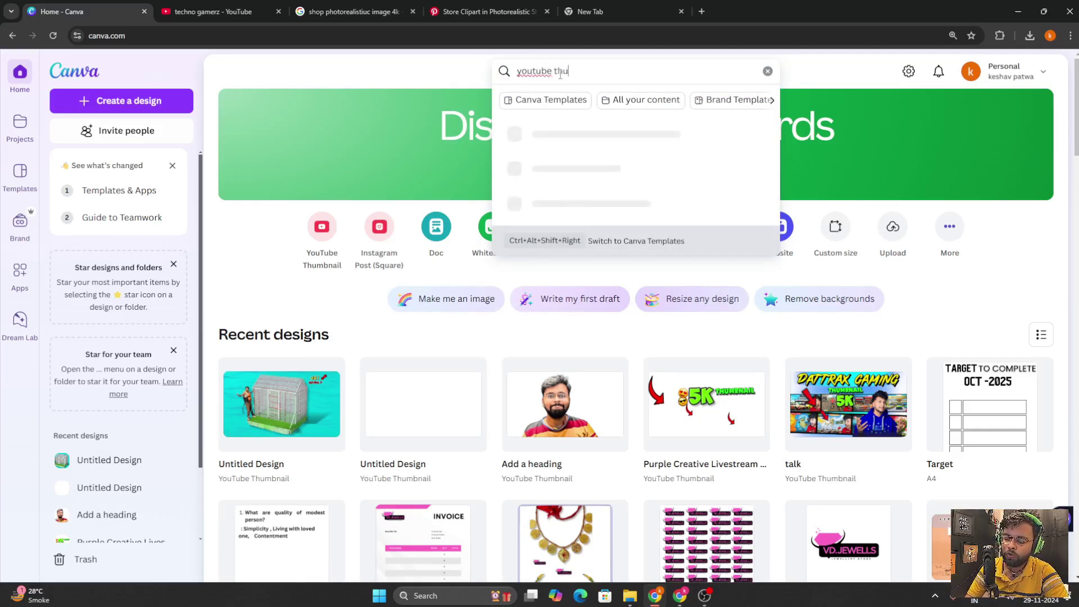
pyautogui.press('Return')
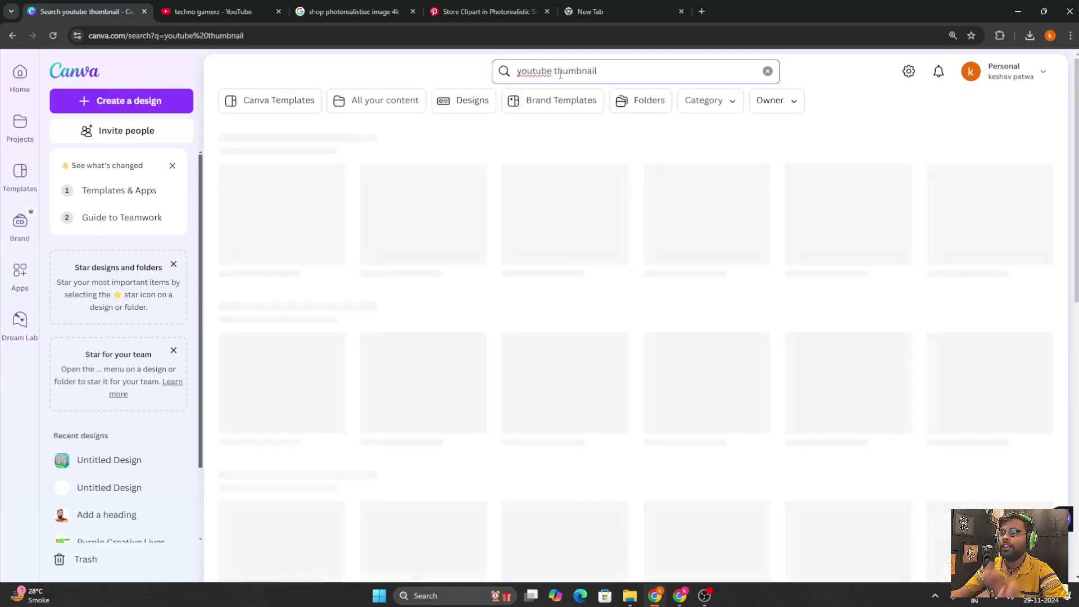
pyautogui.scroll(-3, 383, 397)
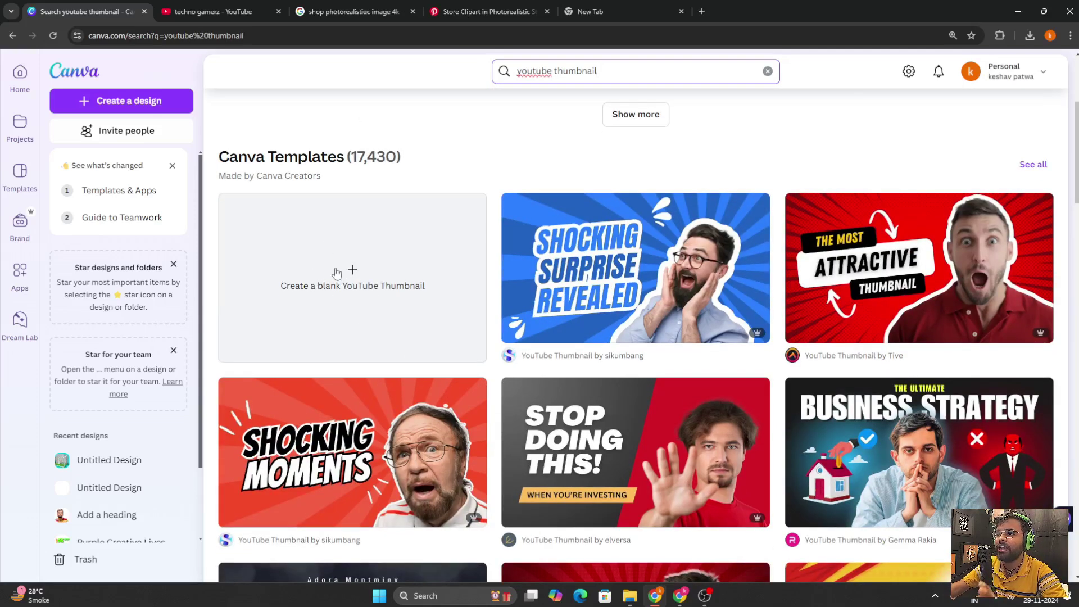
pyautogui.click(320, 289)
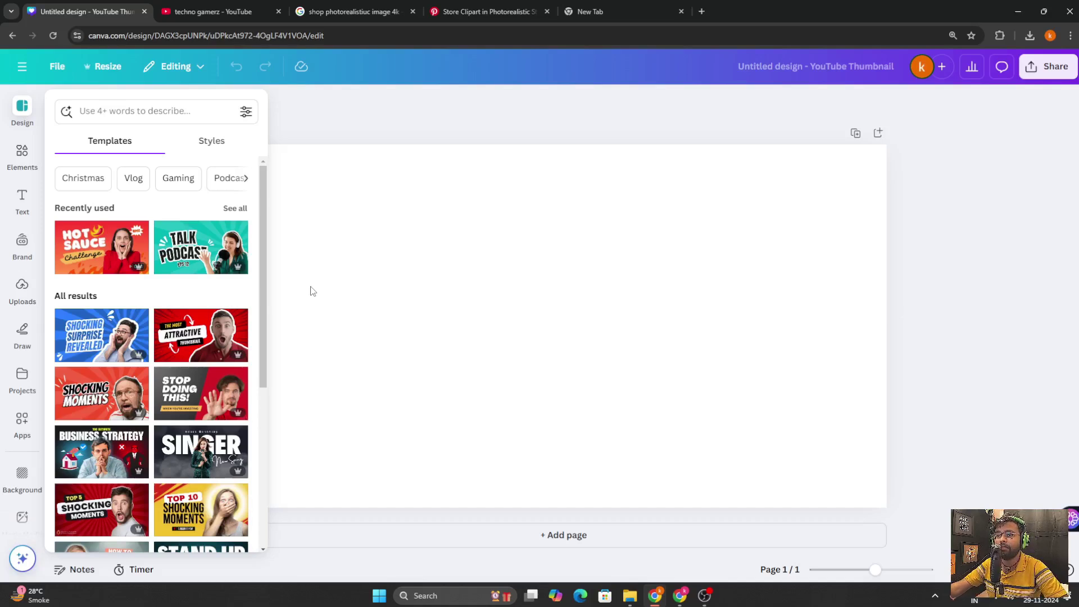
# Step: Look over the elements library and the uploaded images available for the new design
pyautogui.click(21, 163)
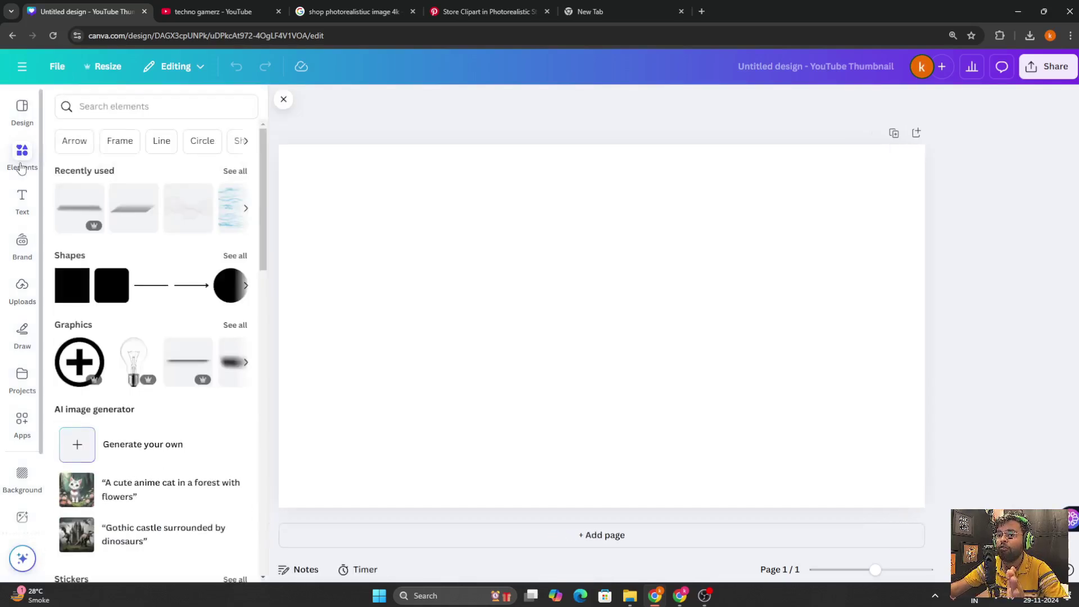
pyautogui.click(9, 294)
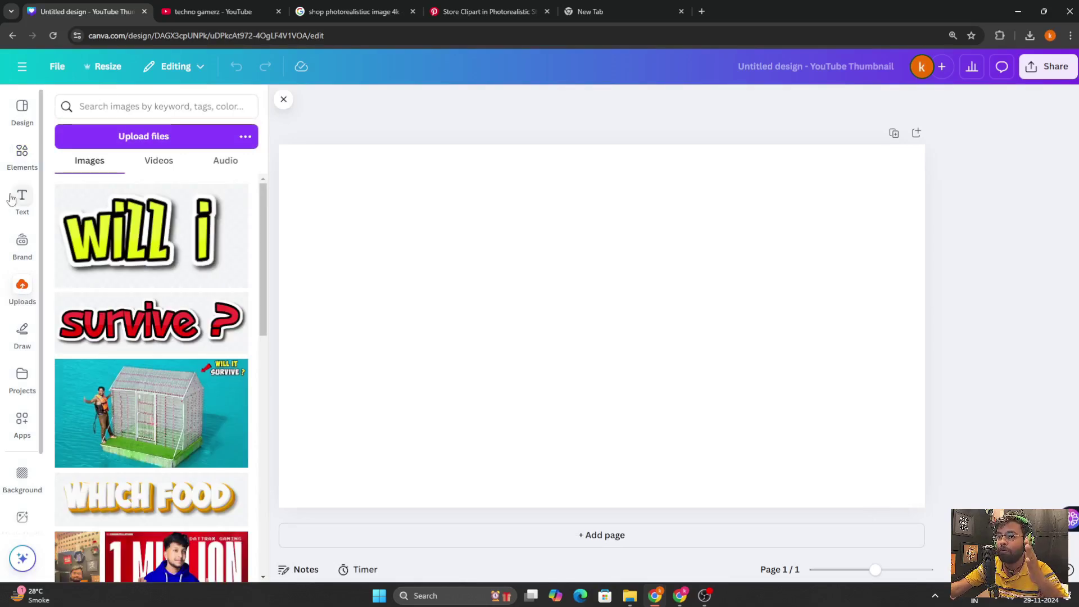
pyautogui.click(17, 179)
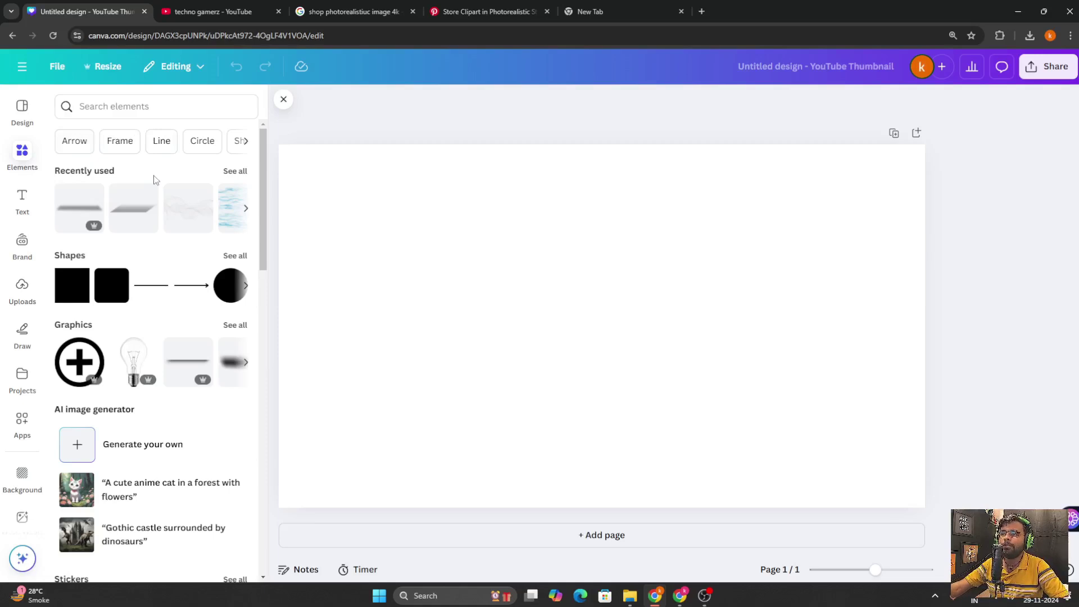
# Step: Switch to YouTube to view the Techno Gamerz motel shop thumbnail, and check the other open pages
pyautogui.click(218, 17)
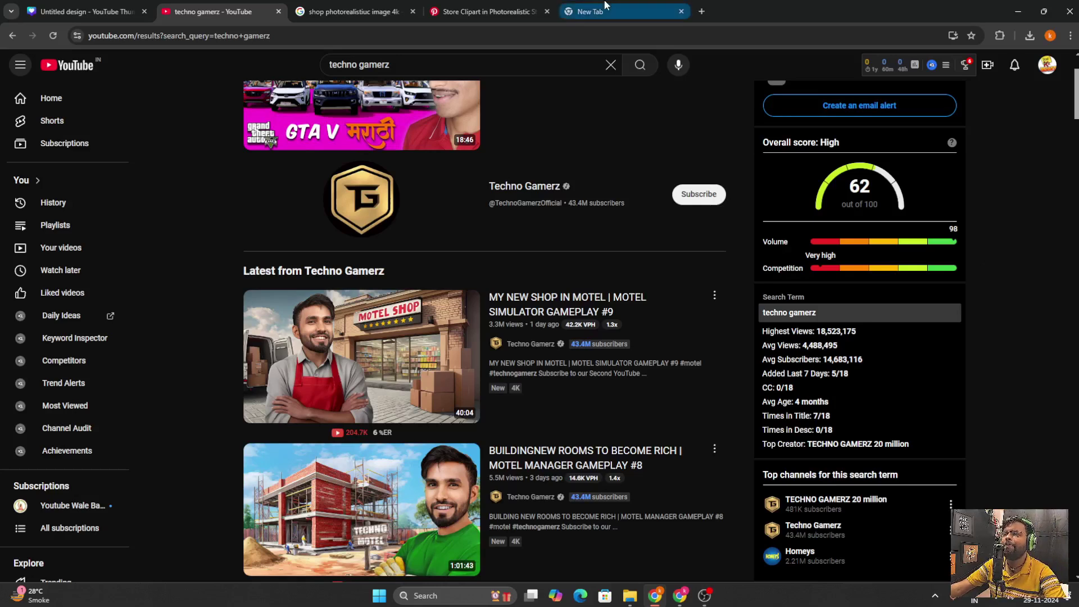
pyautogui.moveTo(607, 5)
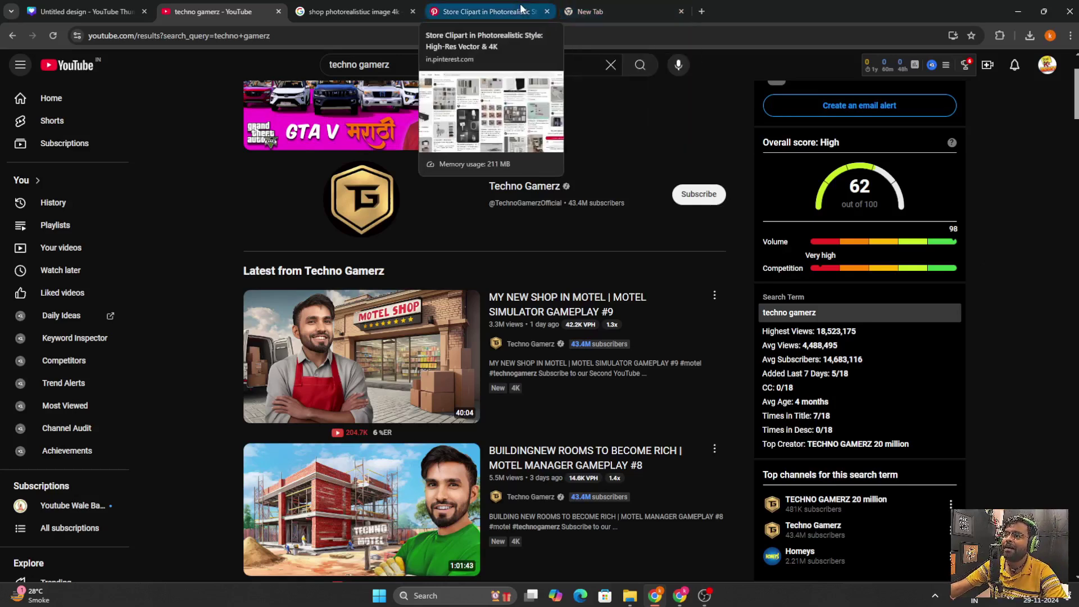
pyautogui.click(521, 9)
pyautogui.click(602, 10)
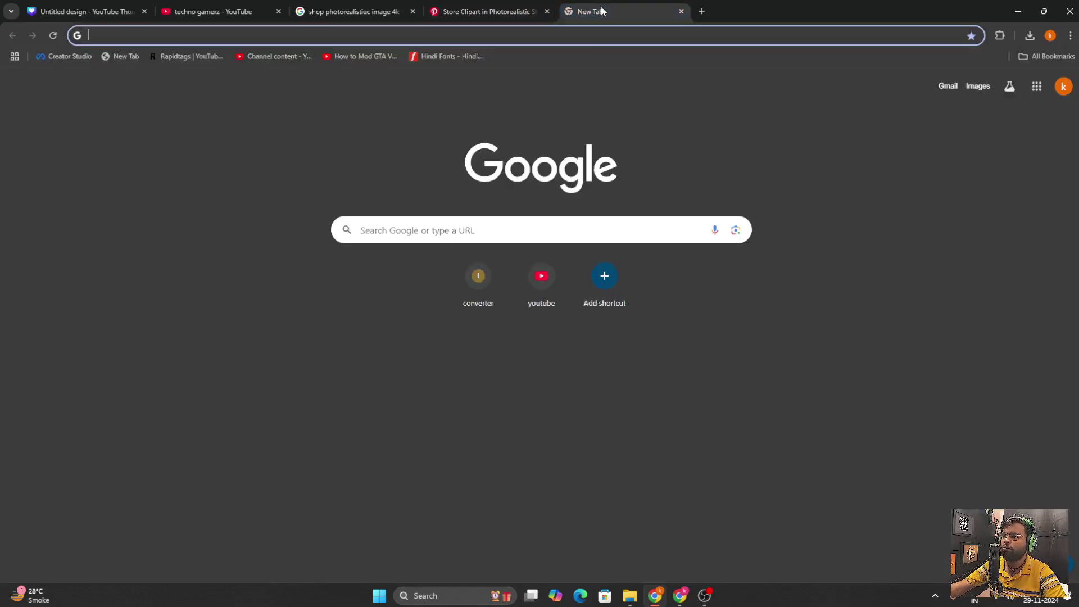
# Step: Browse the Google image results for photorealistic shops and save the neon-lit Albuquerque drive-in image to Downloads
pyautogui.click(328, 5)
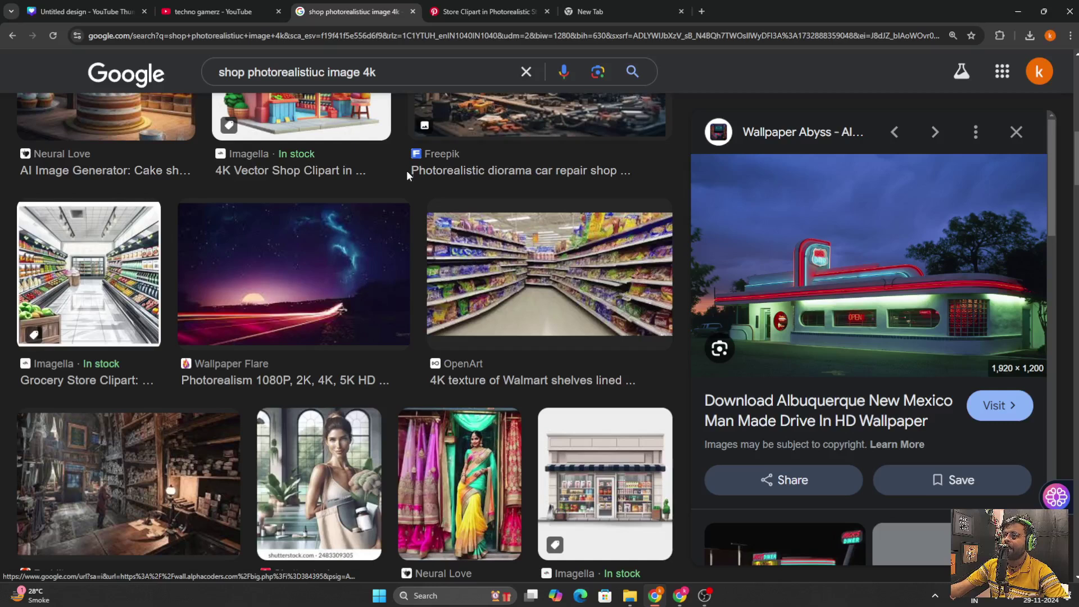
pyautogui.scroll(-8, 888, 394)
pyautogui.scroll(-6, 891, 393)
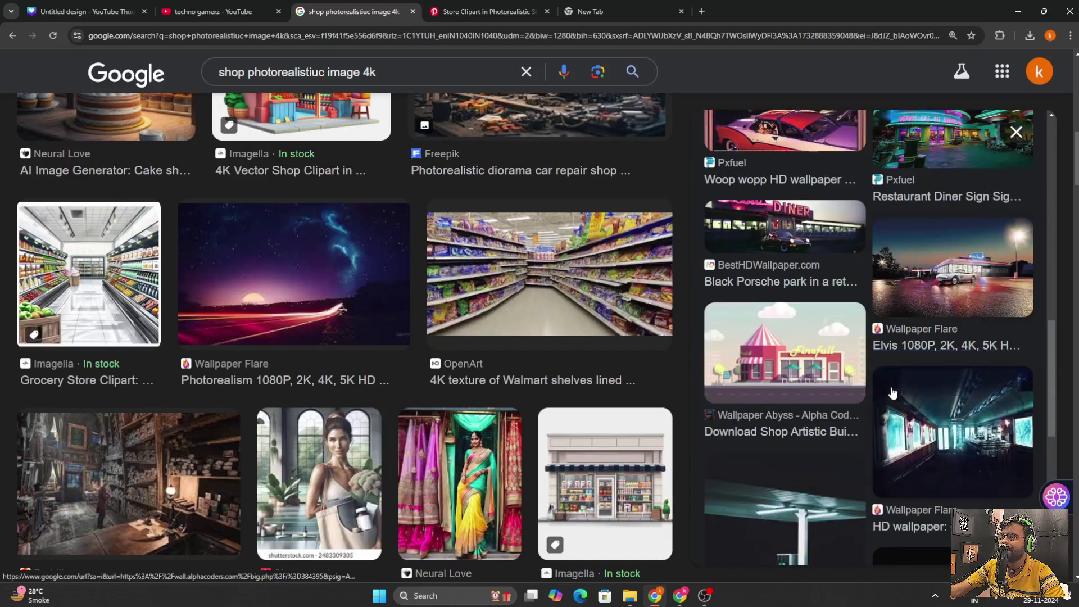
pyautogui.scroll(-6, 892, 394)
pyautogui.scroll(-3, 575, 452)
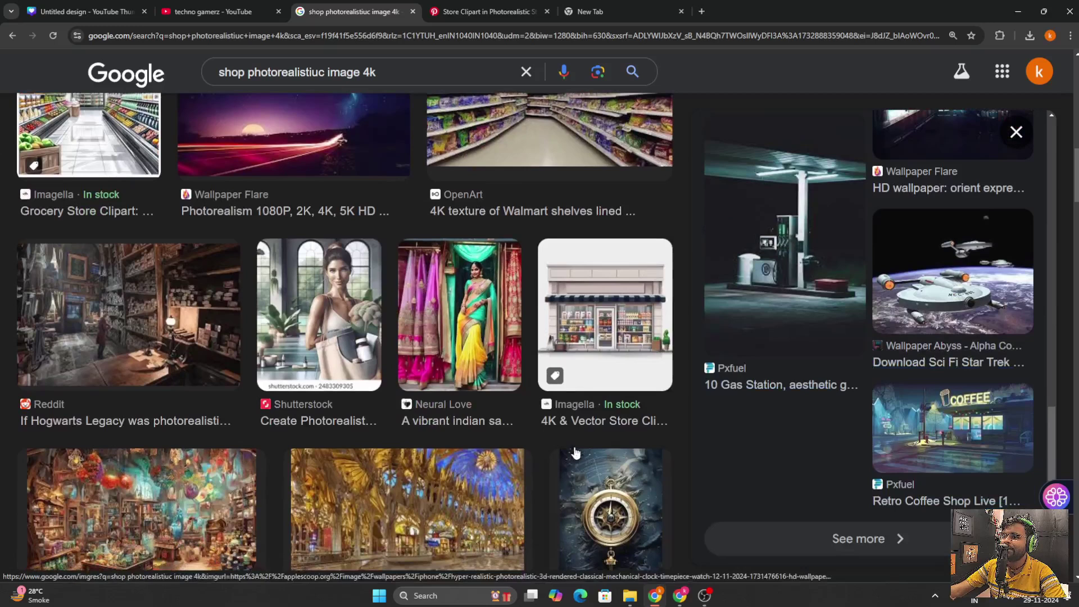
pyautogui.scroll(4, 575, 394)
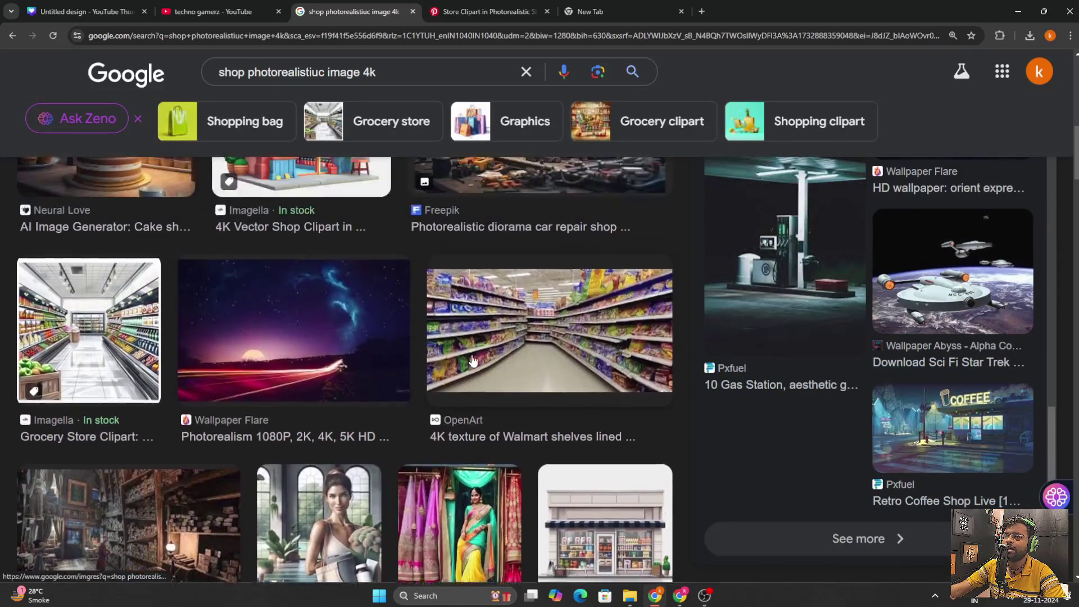
pyautogui.scroll(10, 472, 362)
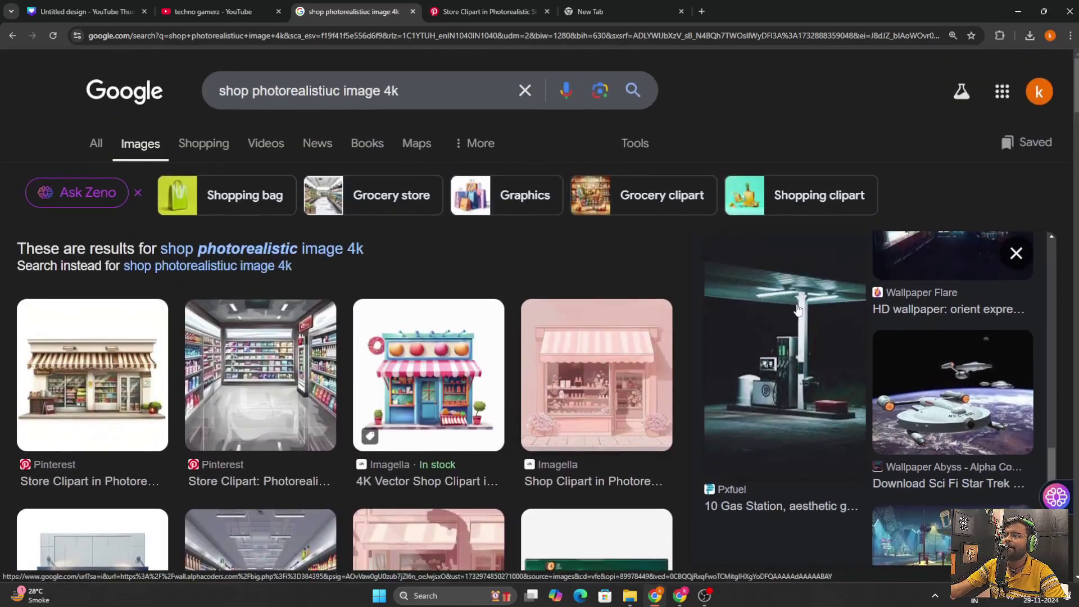
pyautogui.scroll(-8, 801, 320)
pyautogui.click(807, 340)
pyautogui.rightClick(808, 333)
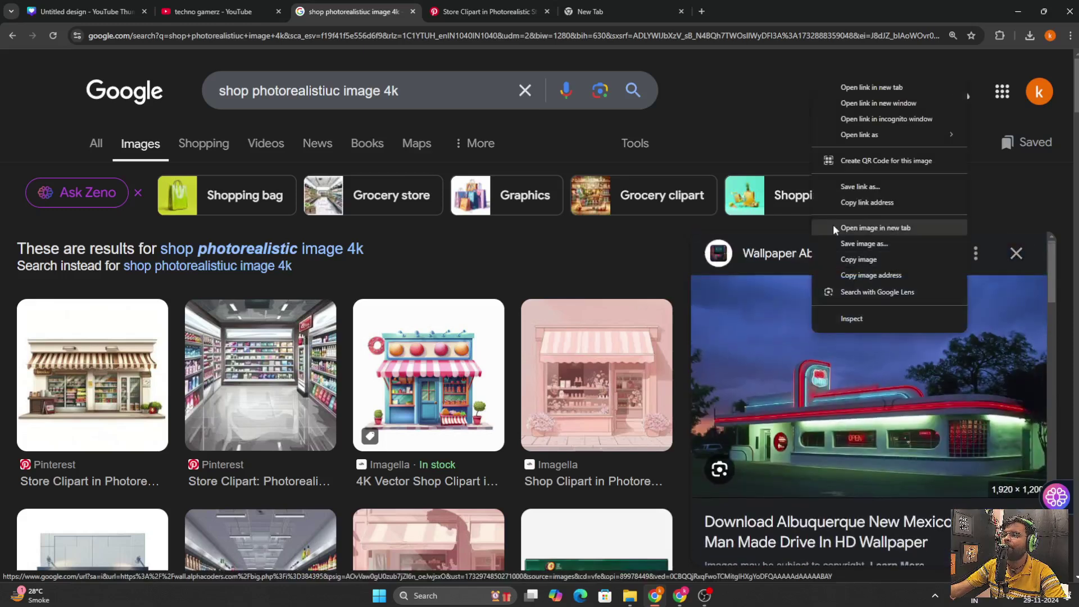
pyautogui.click(875, 244)
pyautogui.click(766, 370)
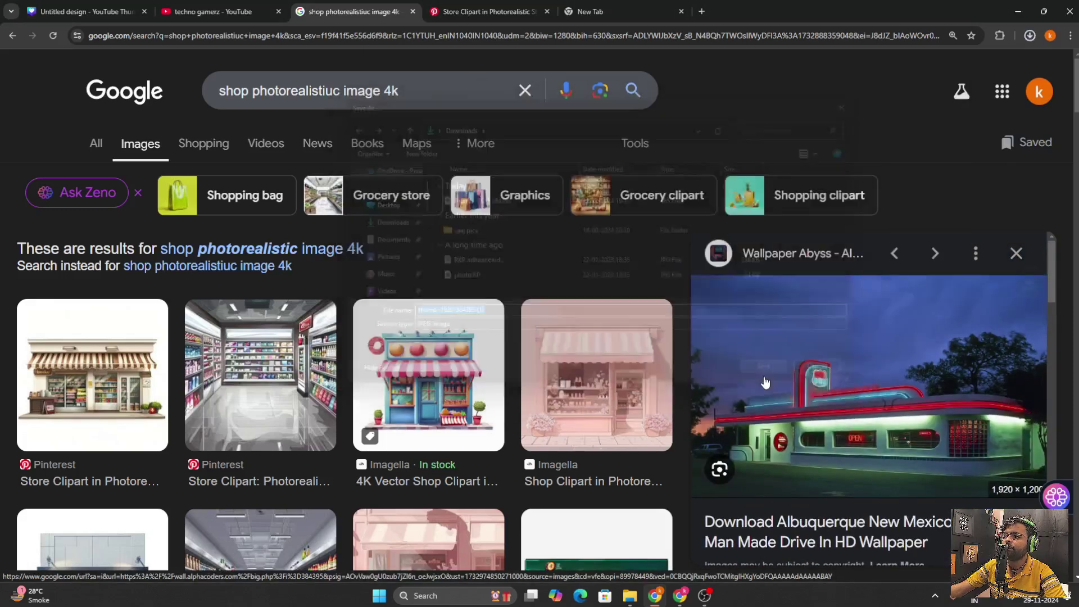
# Step: Open the green-roofed photorealistic store clipart from Imagella and save the image as an AVIF file in Downloads
pyautogui.scroll(-10, 765, 383)
pyautogui.scroll(-3, 511, 482)
pyautogui.click(588, 484)
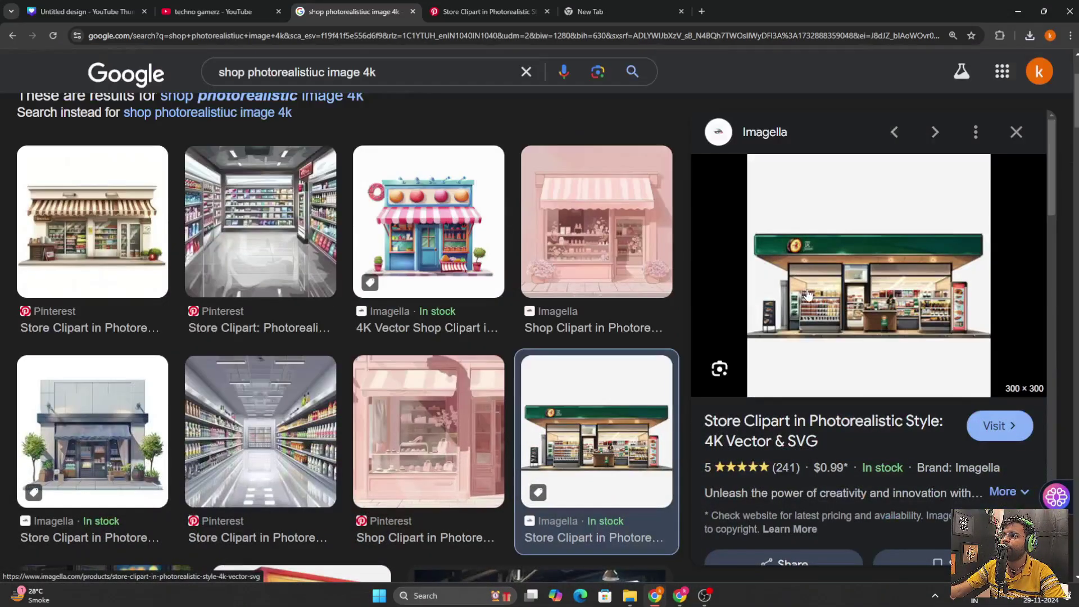
pyautogui.rightClick(840, 335)
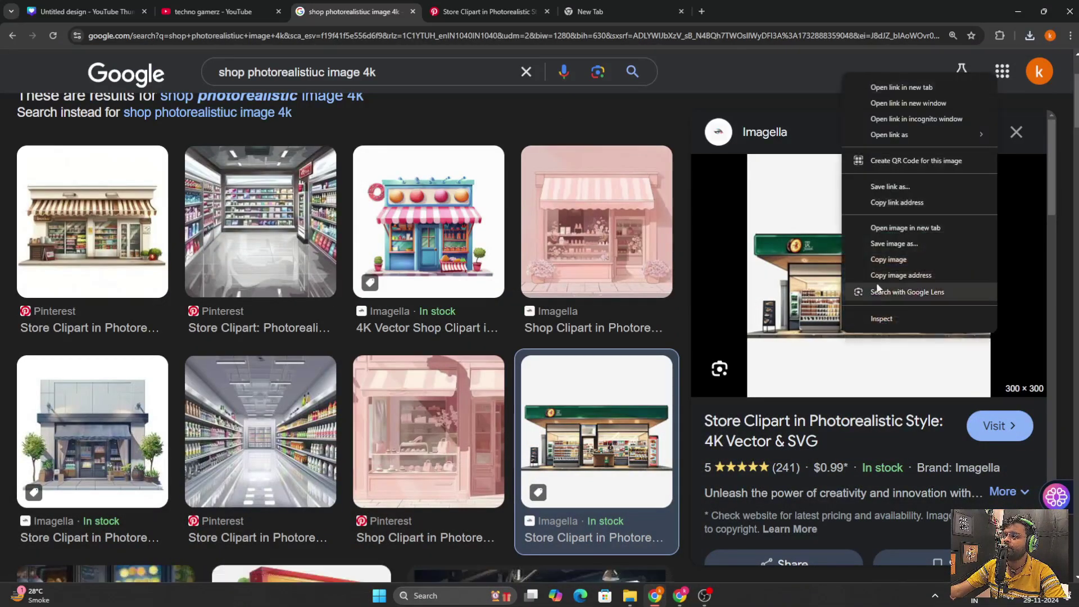
pyautogui.click(896, 247)
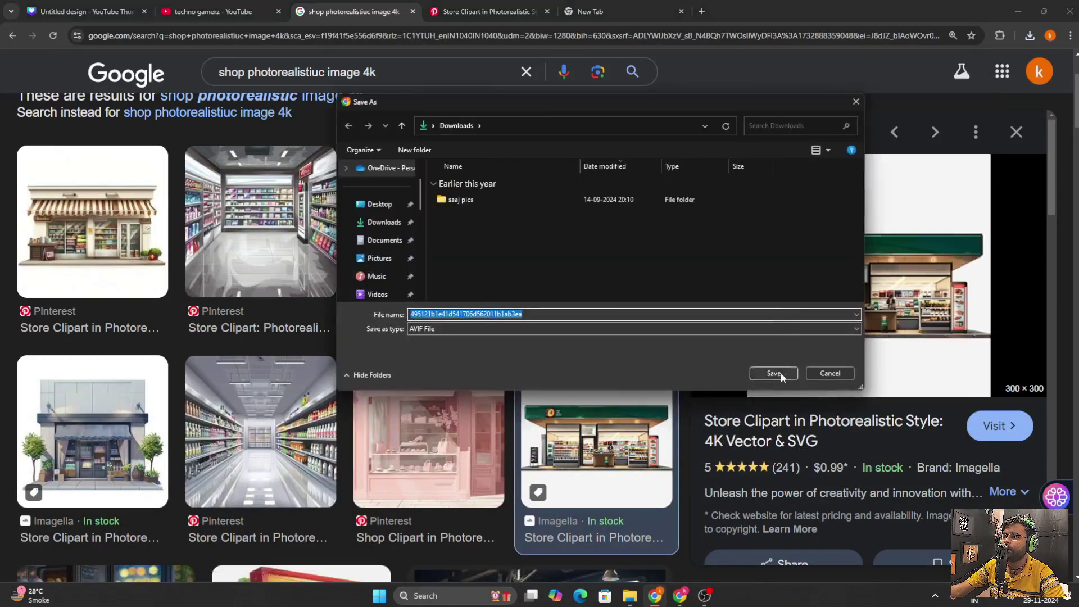
pyautogui.click(774, 373)
# Step: Open the grocery shelf clipart and examine its related images and the remaining shop results for a suitable background
pyautogui.scroll(-3, 584, 317)
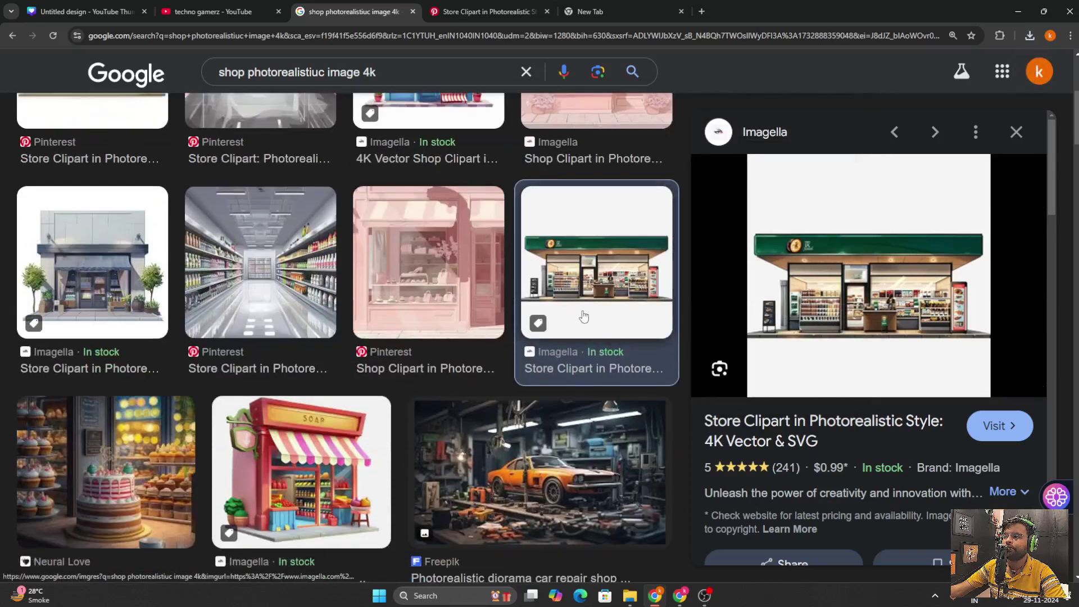
pyautogui.scroll(-10, 905, 421)
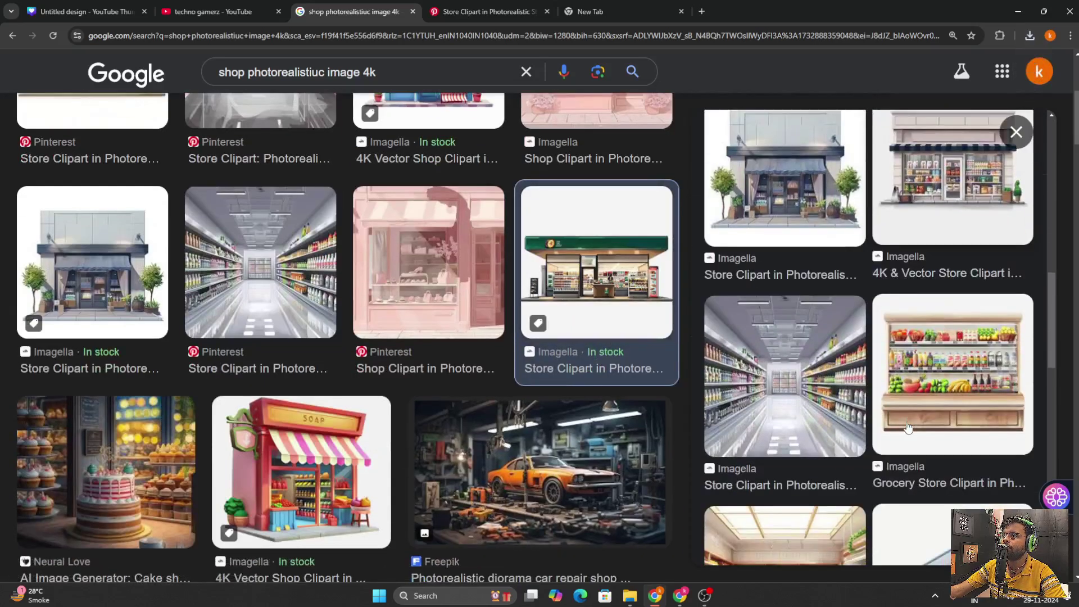
pyautogui.click(931, 398)
pyautogui.scroll(-5, 931, 397)
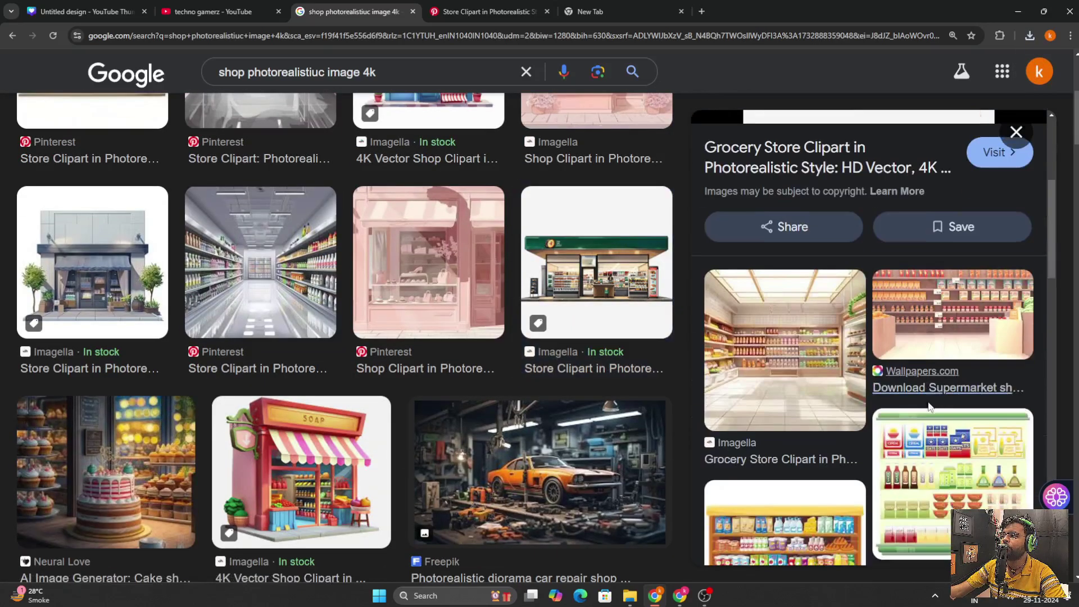
pyautogui.scroll(-1, 929, 466)
pyautogui.scroll(-8, 928, 467)
pyautogui.scroll(-6, 929, 466)
pyautogui.scroll(-8, 437, 452)
pyautogui.scroll(-12, 437, 451)
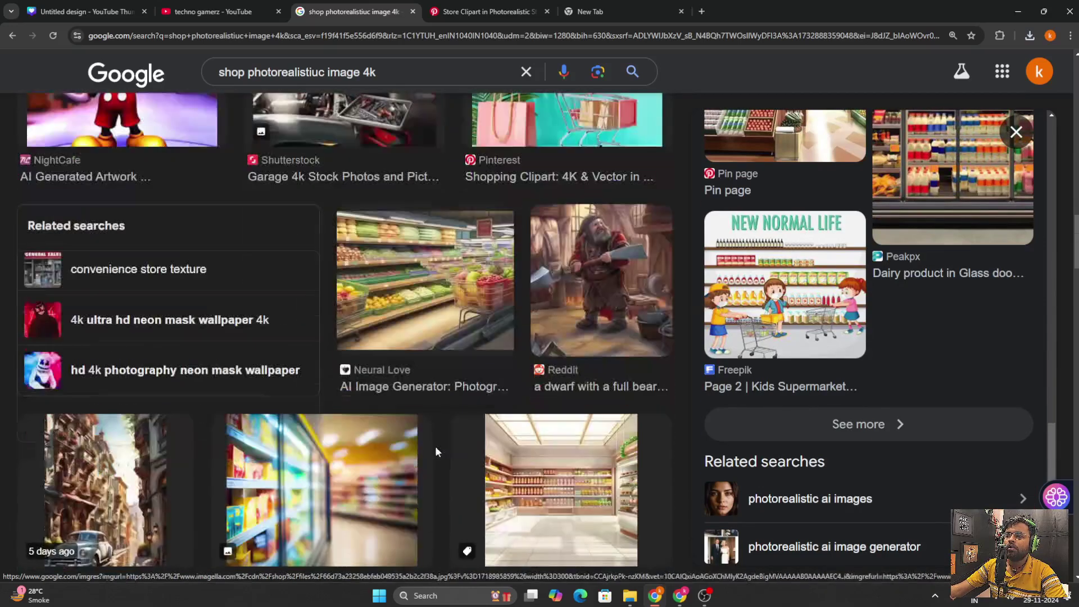
pyautogui.scroll(-10, 436, 451)
pyautogui.scroll(-10, 437, 450)
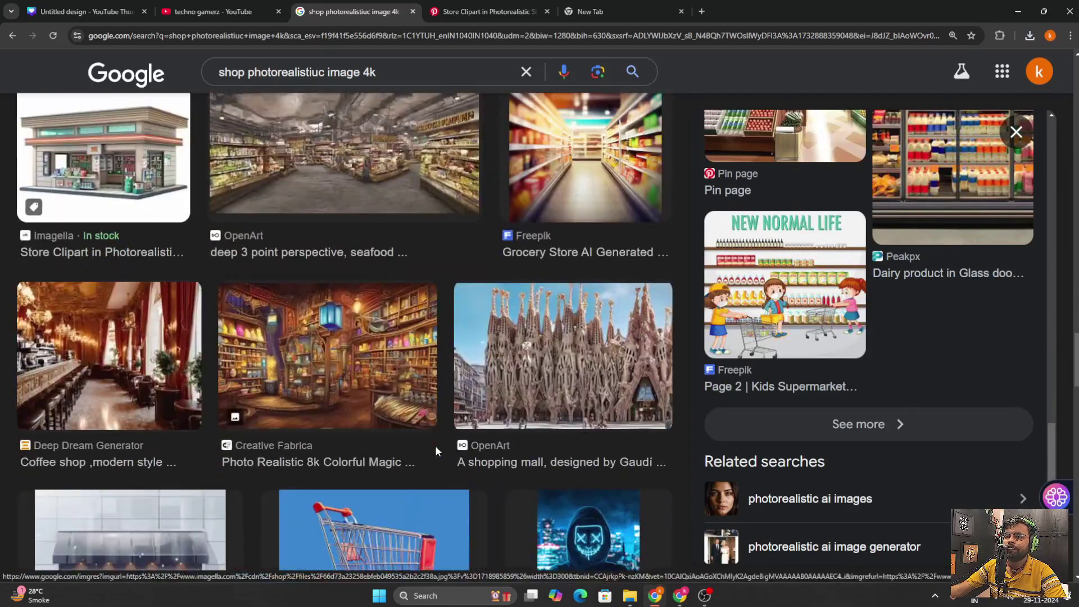
pyautogui.scroll(-10, 437, 448)
pyautogui.scroll(-10, 436, 451)
pyautogui.scroll(-8, 436, 451)
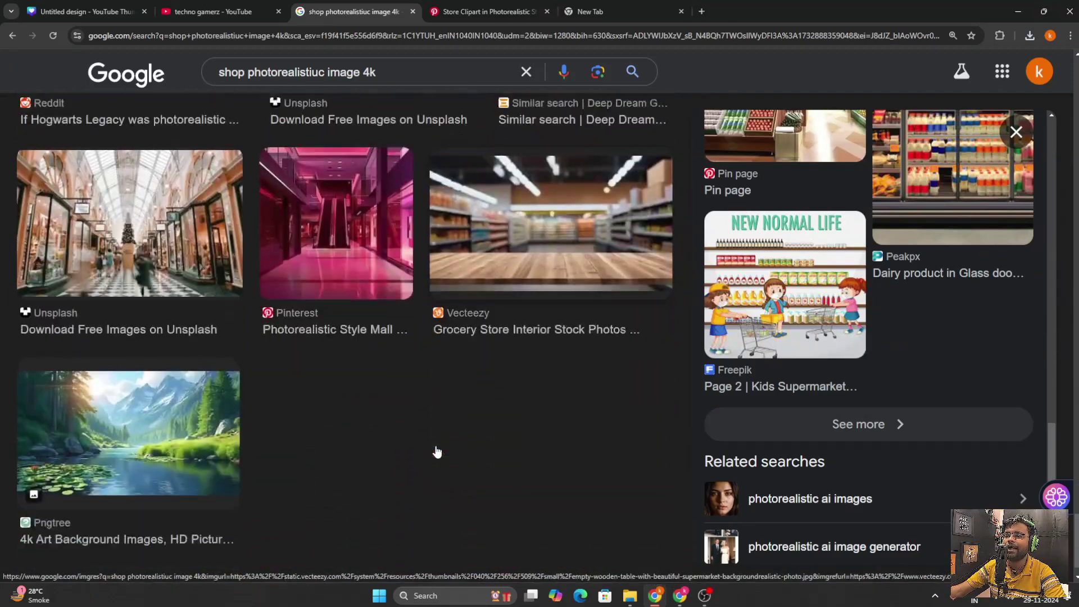
# Step: Open the full set of images related to the grocery shelf clipart and examine them for a suitable shop picture
pyautogui.click(849, 423)
pyautogui.scroll(-3, 615, 479)
pyautogui.scroll(-12, 614, 478)
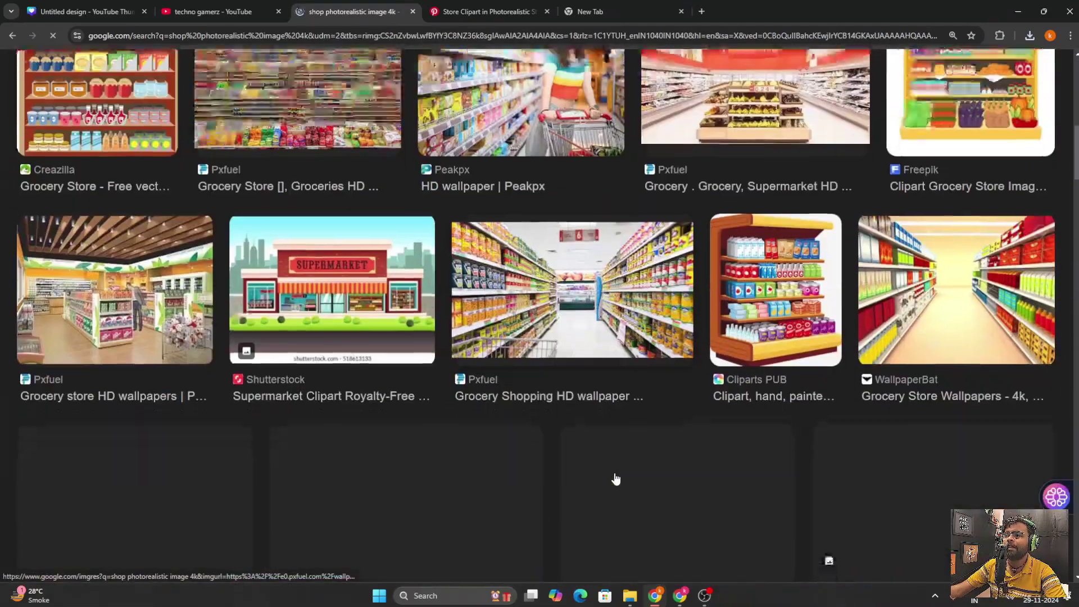
pyautogui.scroll(-12, 616, 478)
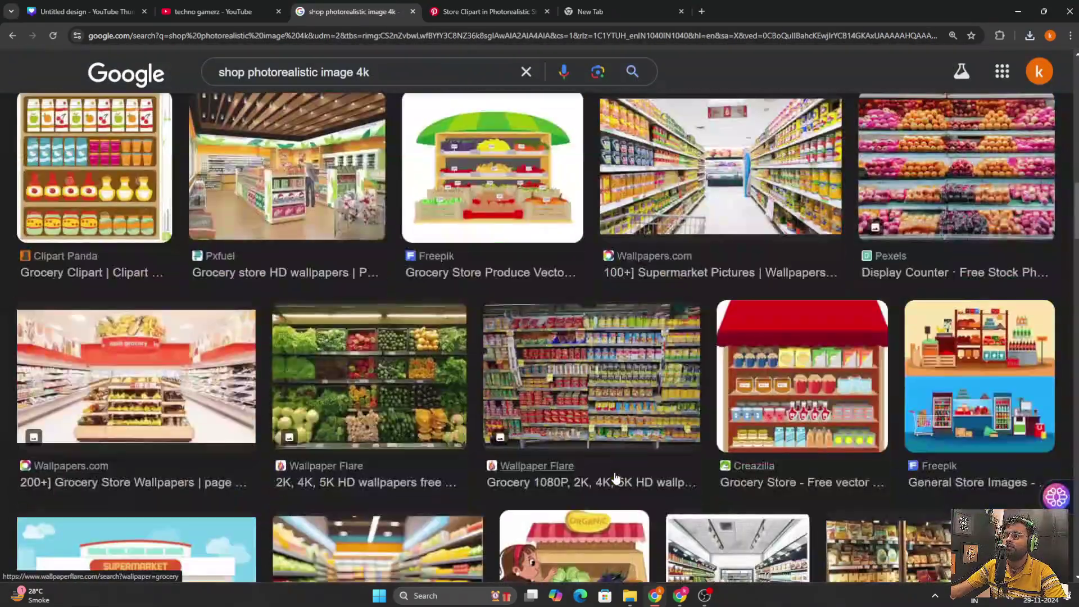
pyautogui.scroll(-15, 617, 478)
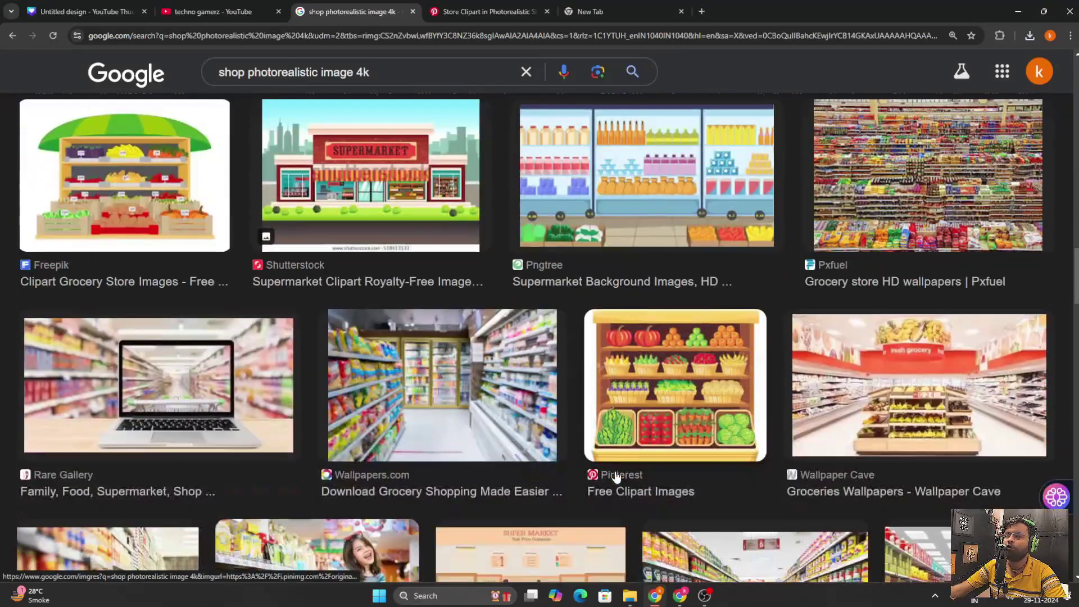
pyautogui.scroll(-4, 615, 476)
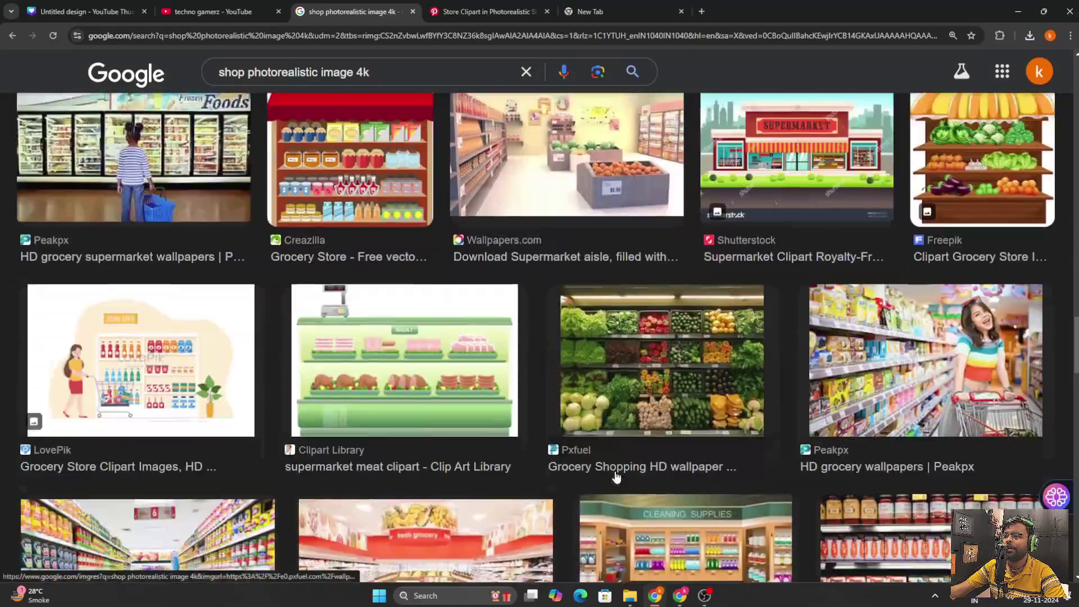
pyautogui.scroll(-14, 616, 477)
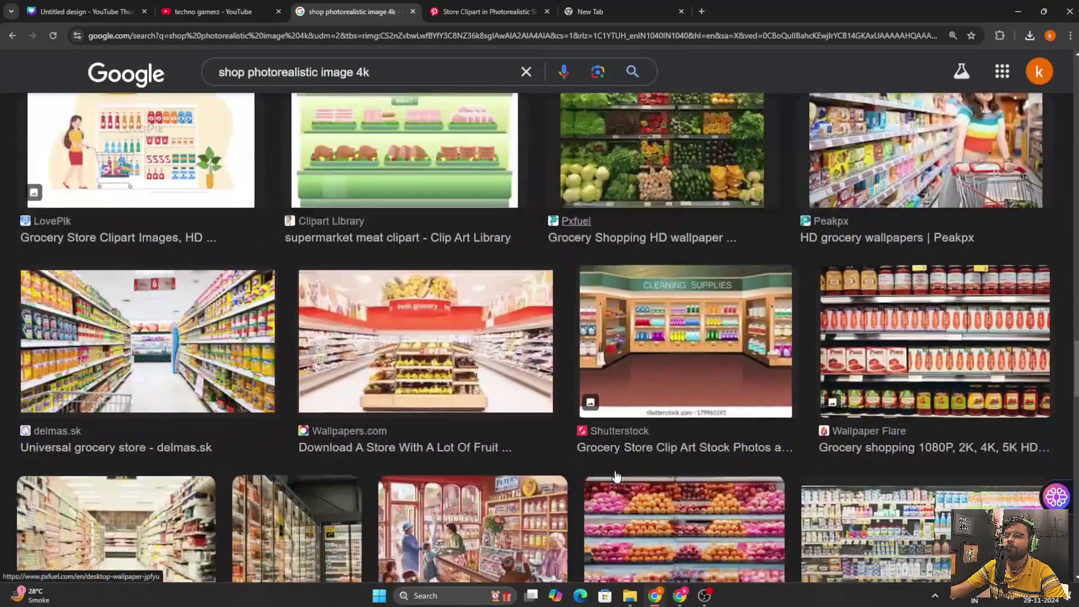
pyautogui.scroll(-14, 617, 474)
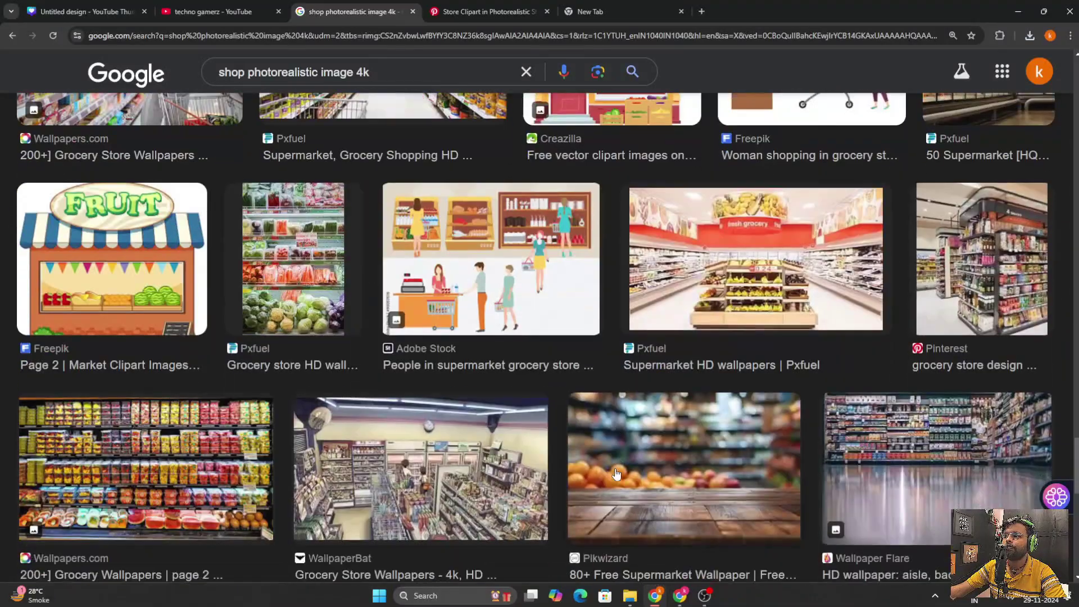
pyautogui.scroll(-8, 617, 474)
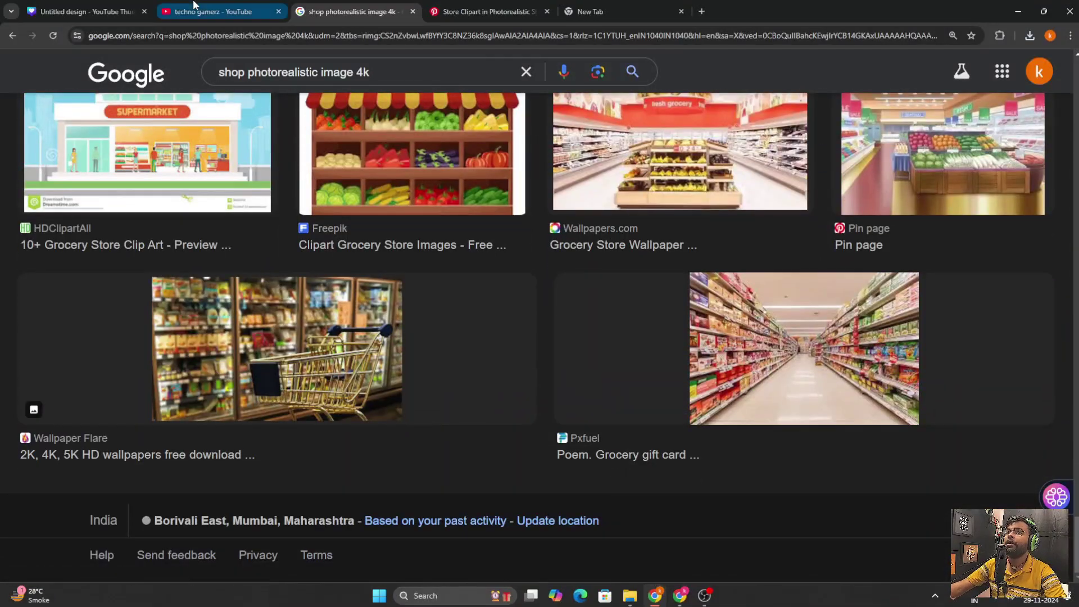
pyautogui.click(84, 11)
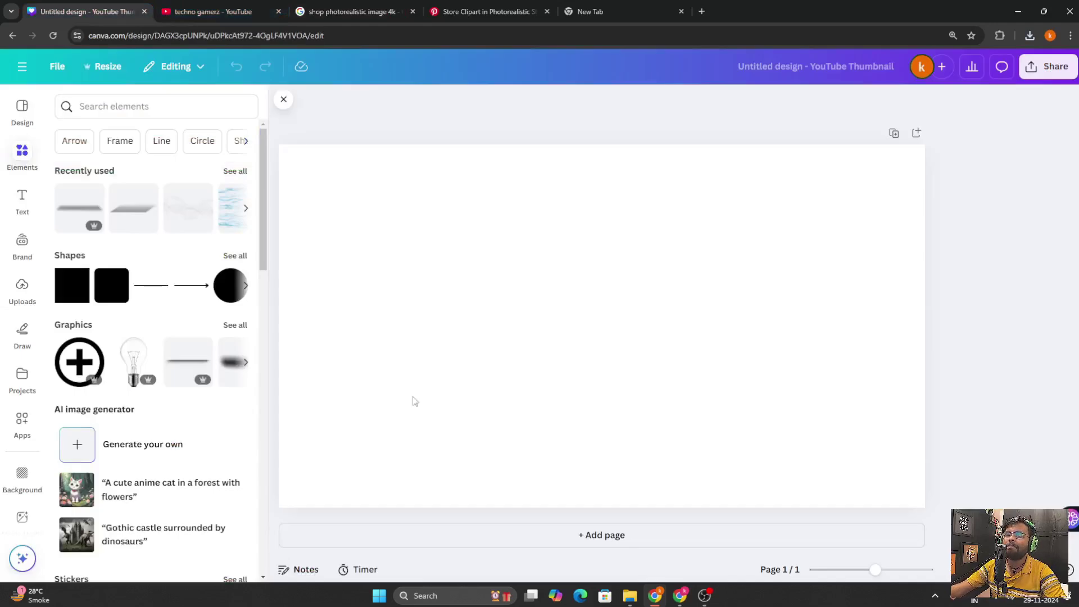
pyautogui.click(22, 287)
pyautogui.click(132, 140)
pyautogui.click(635, 199)
pyautogui.keyDown('ctrl'); pyautogui.click(585, 216); pyautogui.keyUp('ctrl')
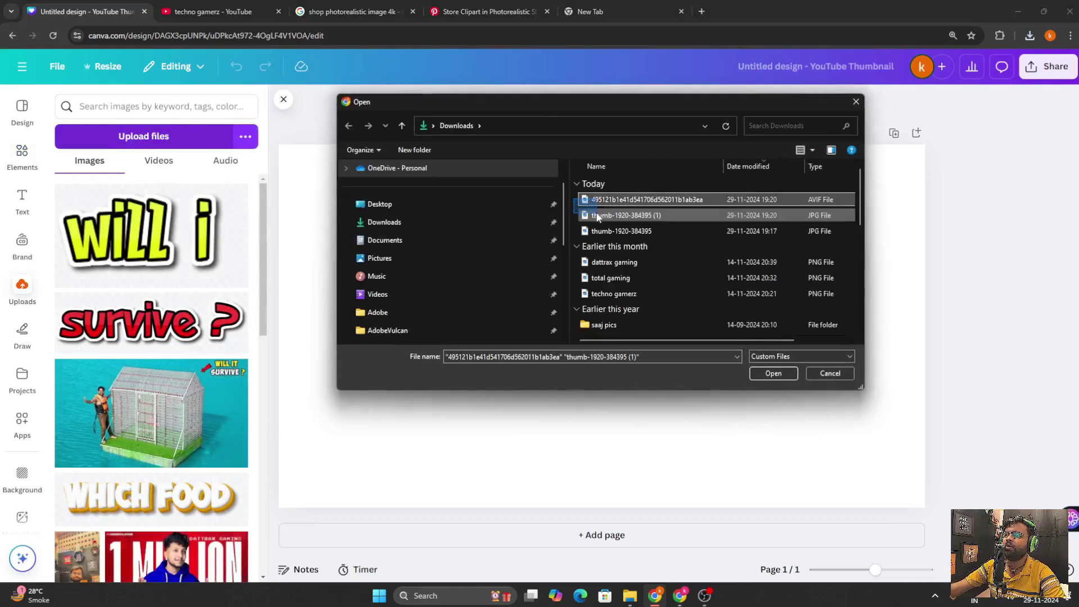
pyautogui.click(758, 376)
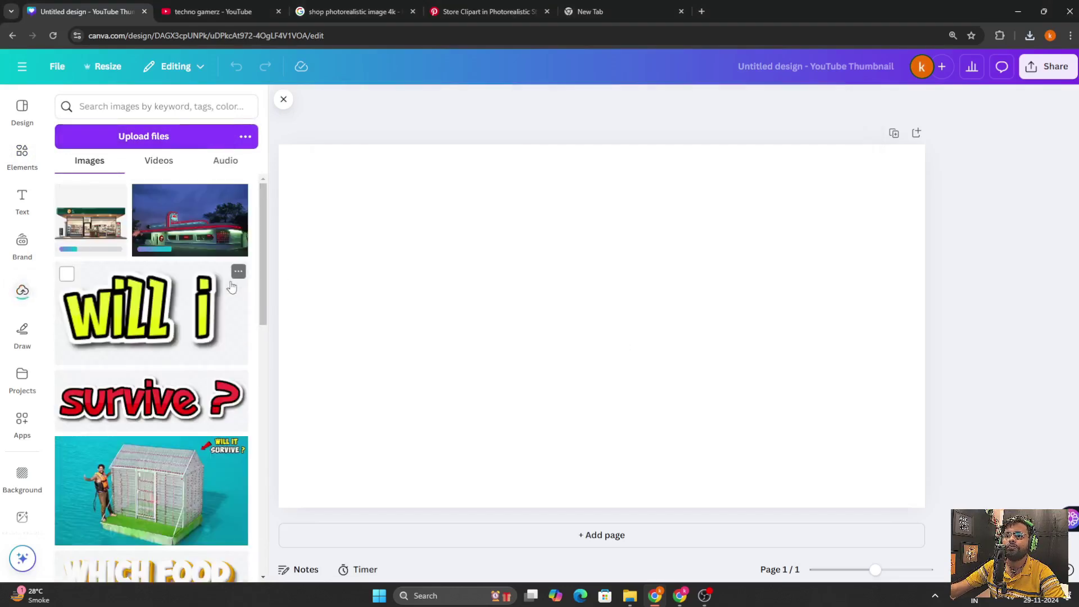
pyautogui.click(110, 240)
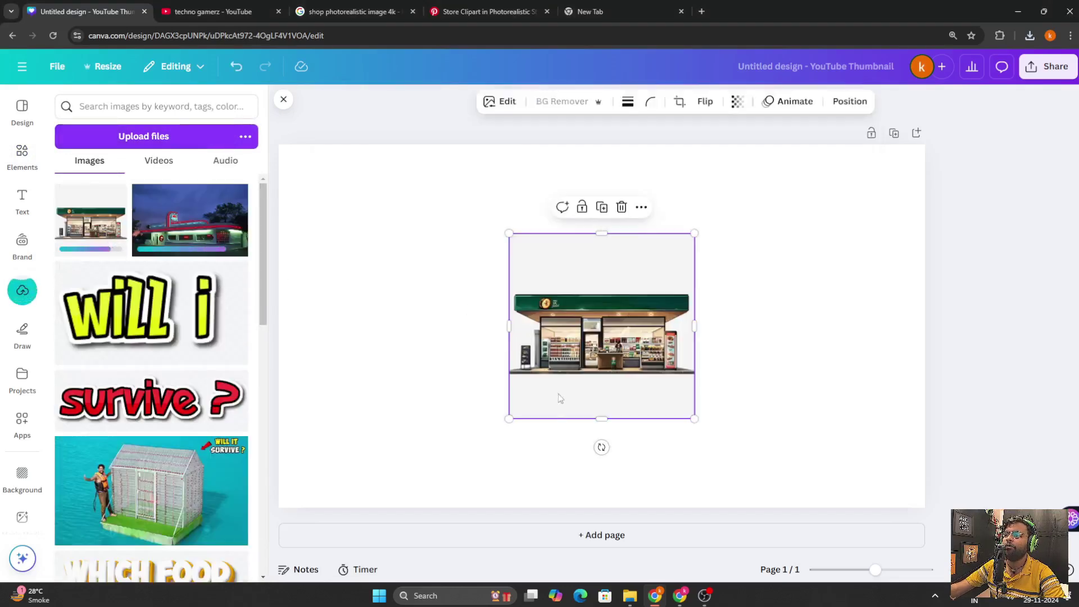
pyautogui.moveTo(510, 421); pyautogui.dragTo(275, 557)
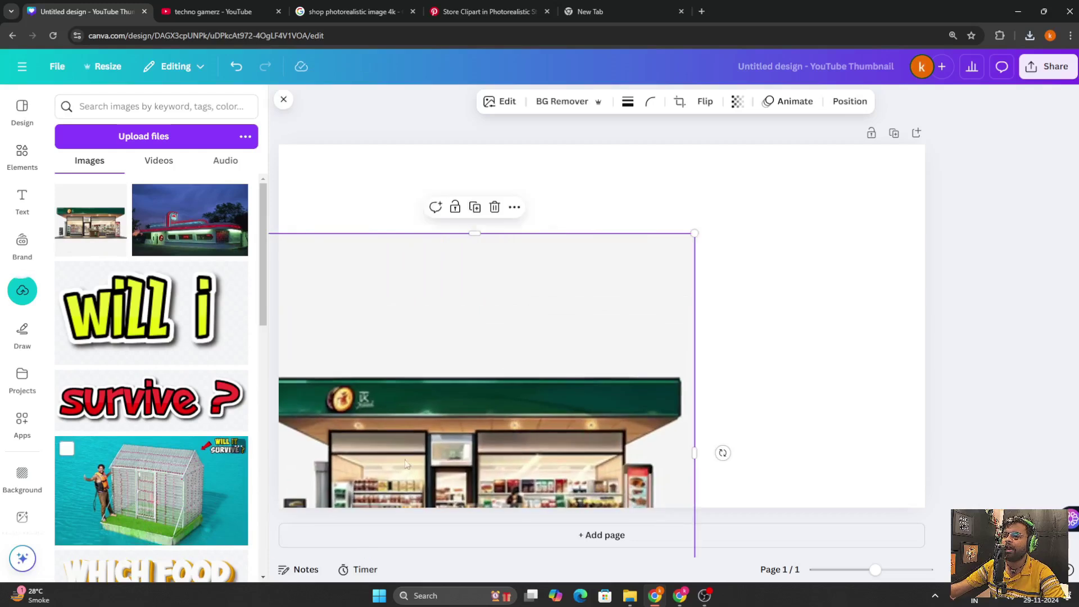
pyautogui.moveTo(466, 450); pyautogui.dragTo(536, 325)
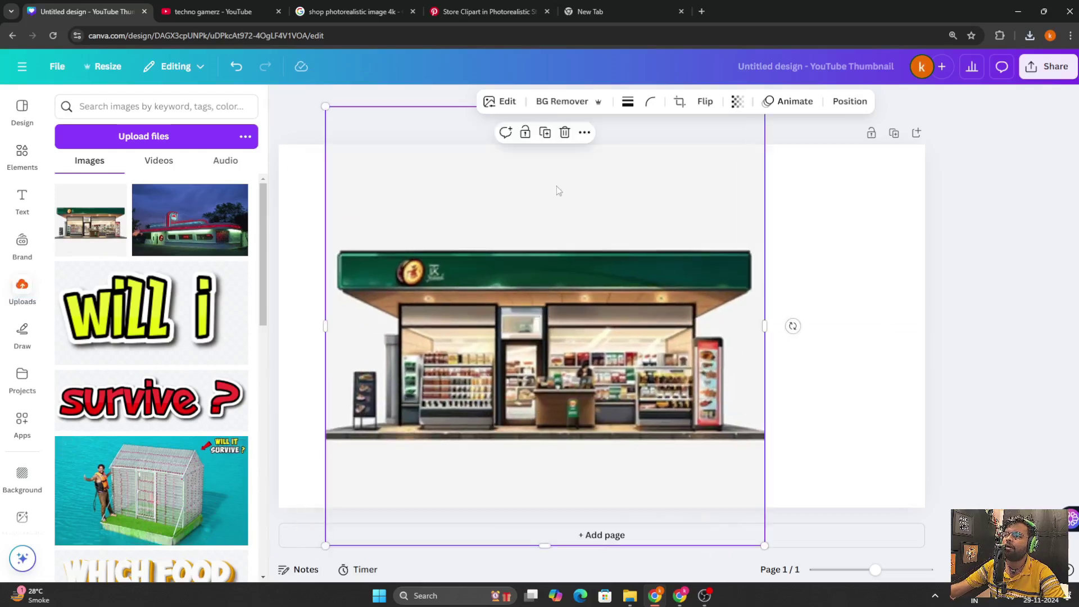
pyautogui.click(565, 132)
# Step: Add the uploaded neon diner photo to the page and enlarge it to cover most of the canvas
pyautogui.click(192, 227)
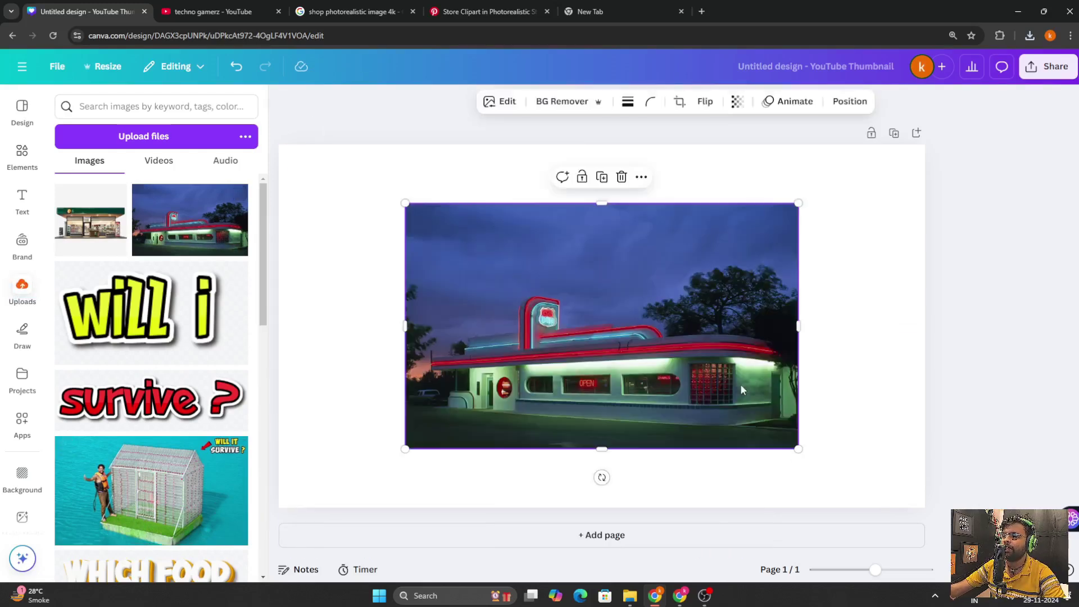
pyautogui.moveTo(795, 447); pyautogui.dragTo(734, 361)
pyautogui.moveTo(353, 130); pyautogui.dragTo(278, 85)
pyautogui.rightClick(592, 322)
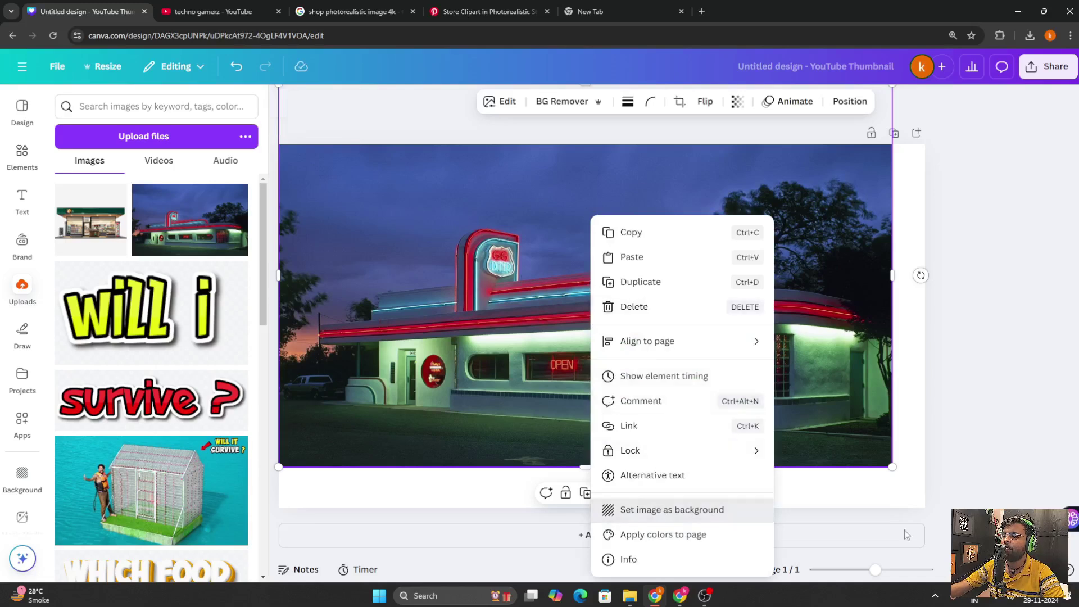
pyautogui.click(495, 120)
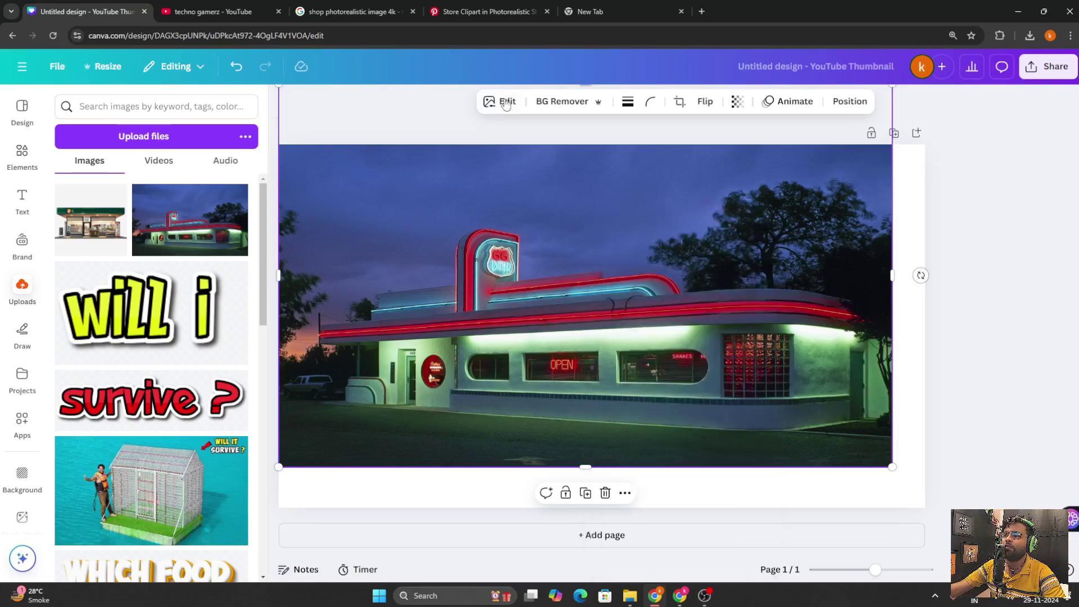
# Step: Remove the diner photo's background and enlarge the cutout to span the full page width, with the ground along the lower edge
pyautogui.click(81, 219)
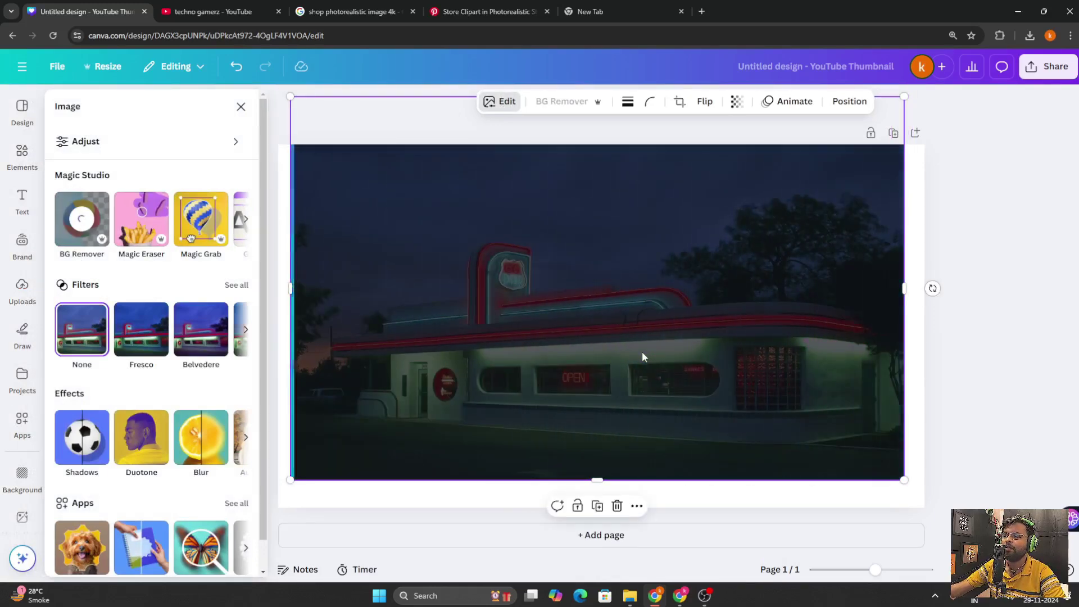
pyautogui.moveTo(650, 369); pyautogui.dragTo(652, 397)
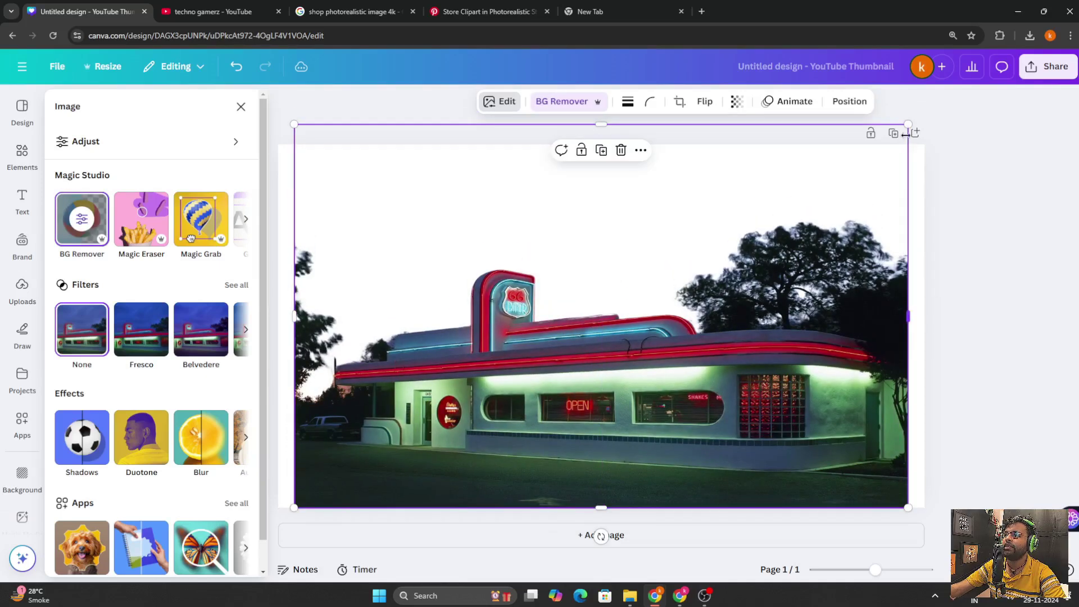
pyautogui.moveTo(908, 124); pyautogui.dragTo(956, 92)
pyautogui.moveTo(825, 314); pyautogui.dragTo(813, 321)
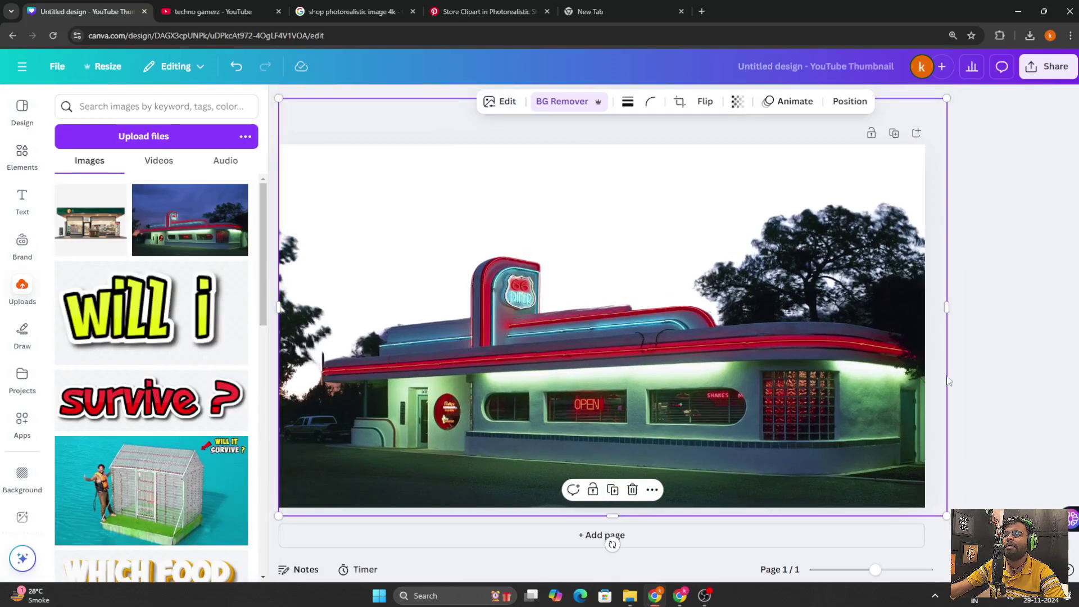
# Step: Search the elements for "banner" and examine the graphics results for a sign that suits the shop
pyautogui.click(23, 152)
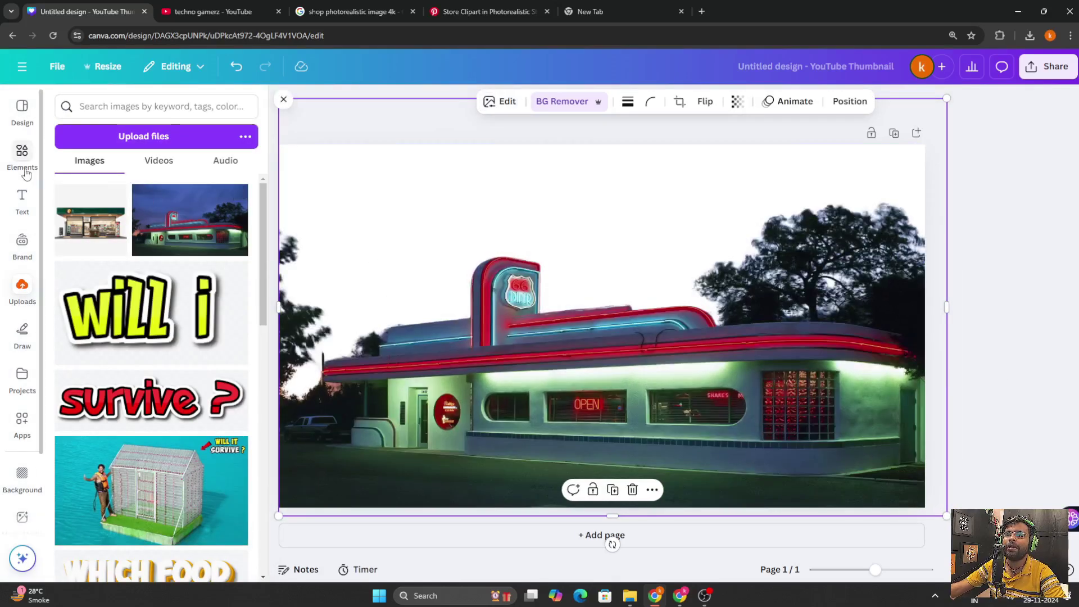
pyautogui.write('banner')
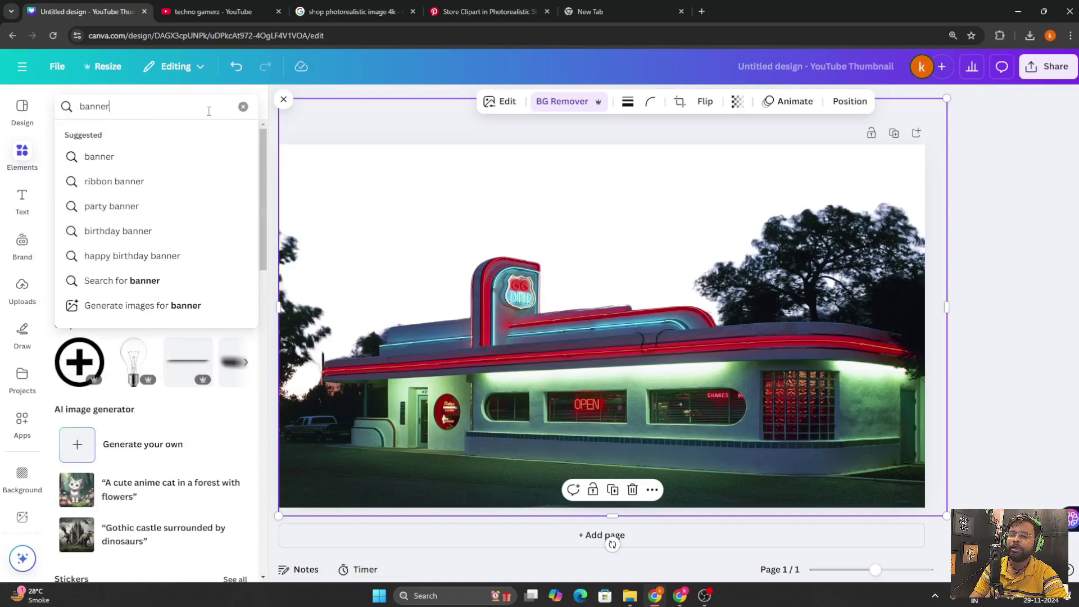
pyautogui.press('Return')
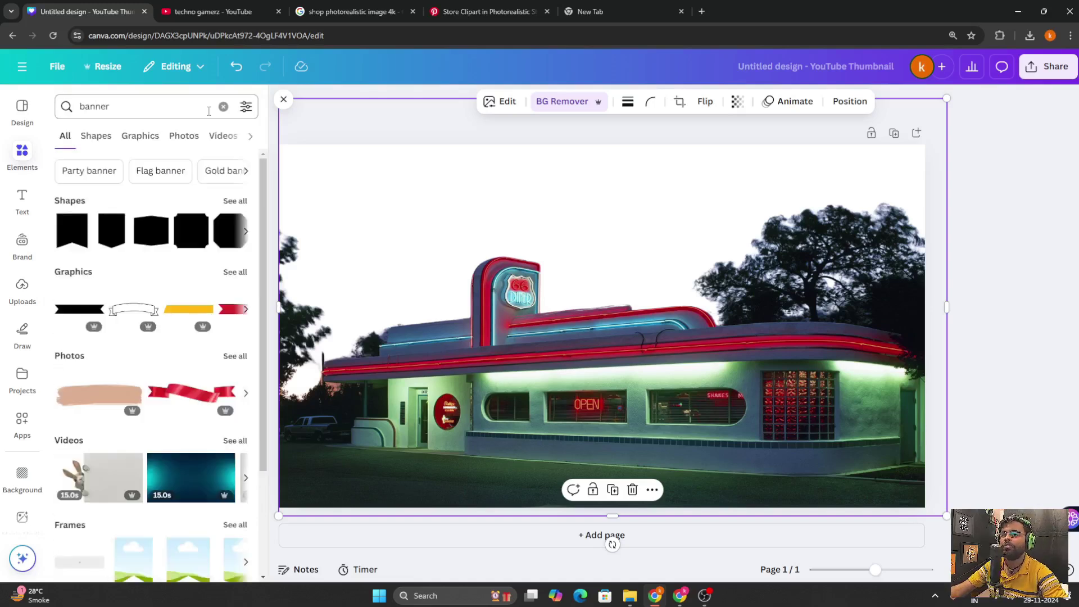
pyautogui.click(91, 137)
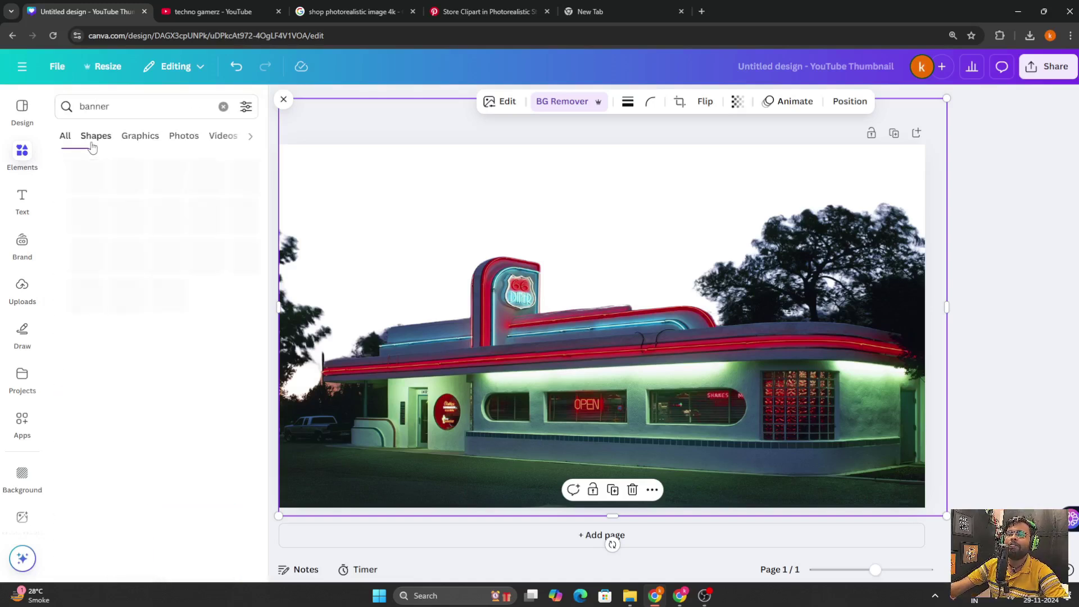
pyautogui.click(140, 136)
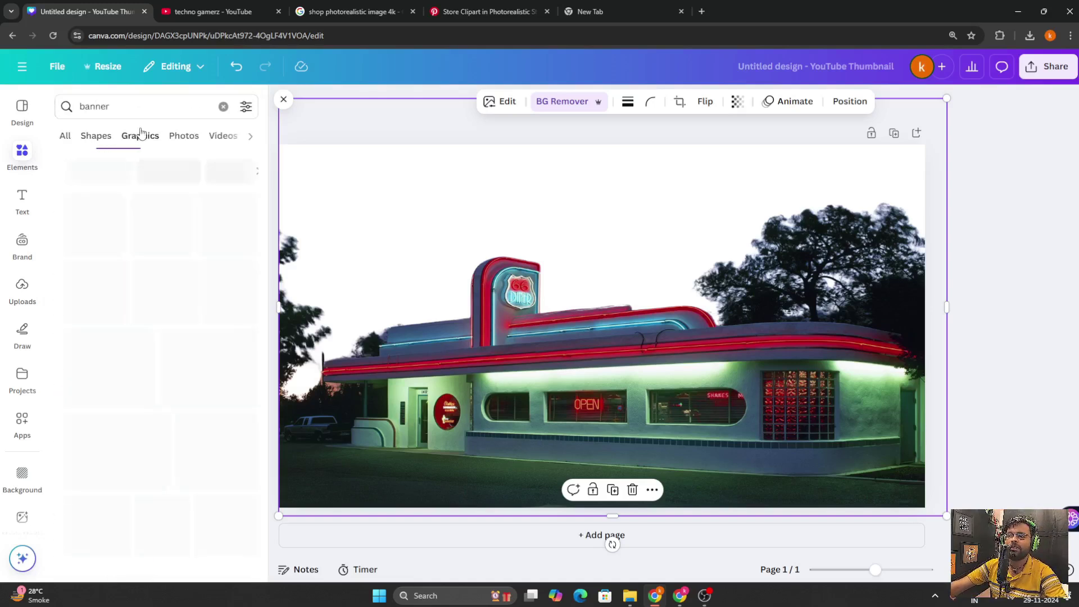
pyautogui.scroll(-1, 222, 409)
pyautogui.scroll(-6, 222, 409)
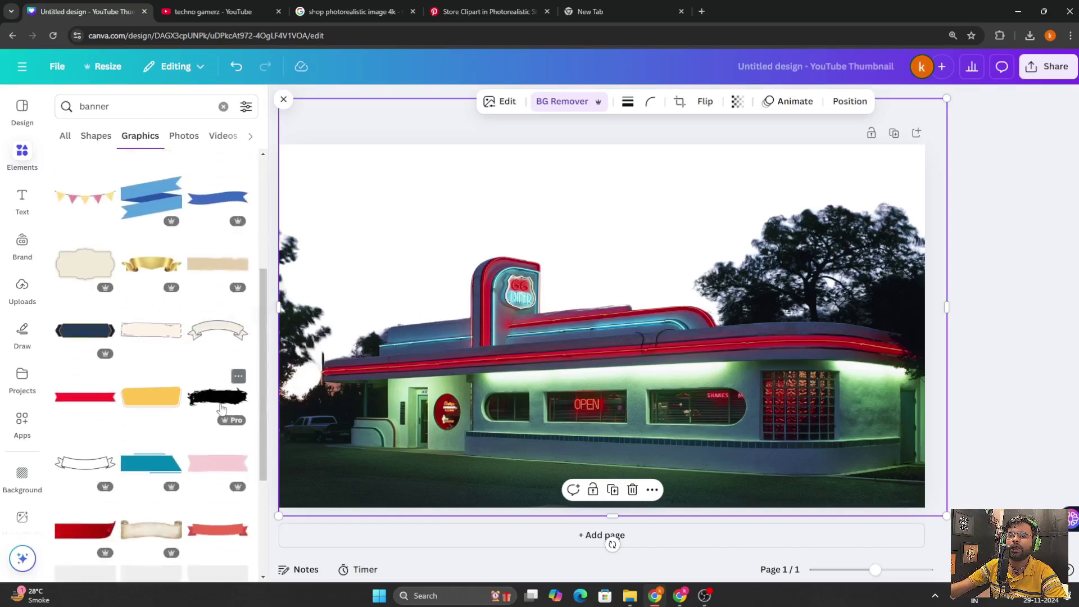
pyautogui.scroll(-5, 220, 409)
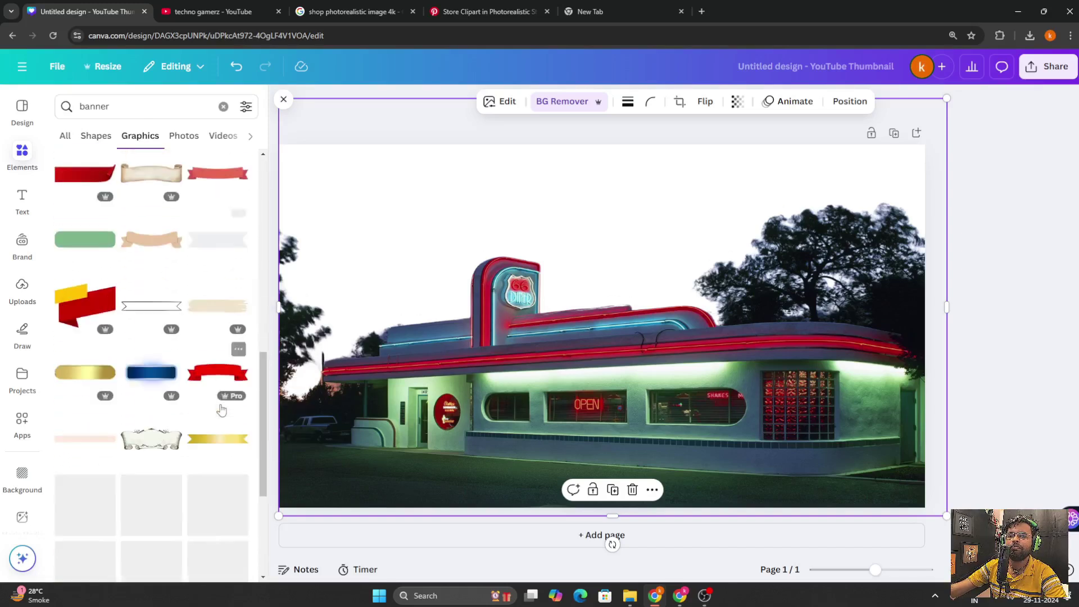
# Step: Search the elements for "hotel banner" and examine both the photo and graphics results for a signboard
pyautogui.click(83, 105)
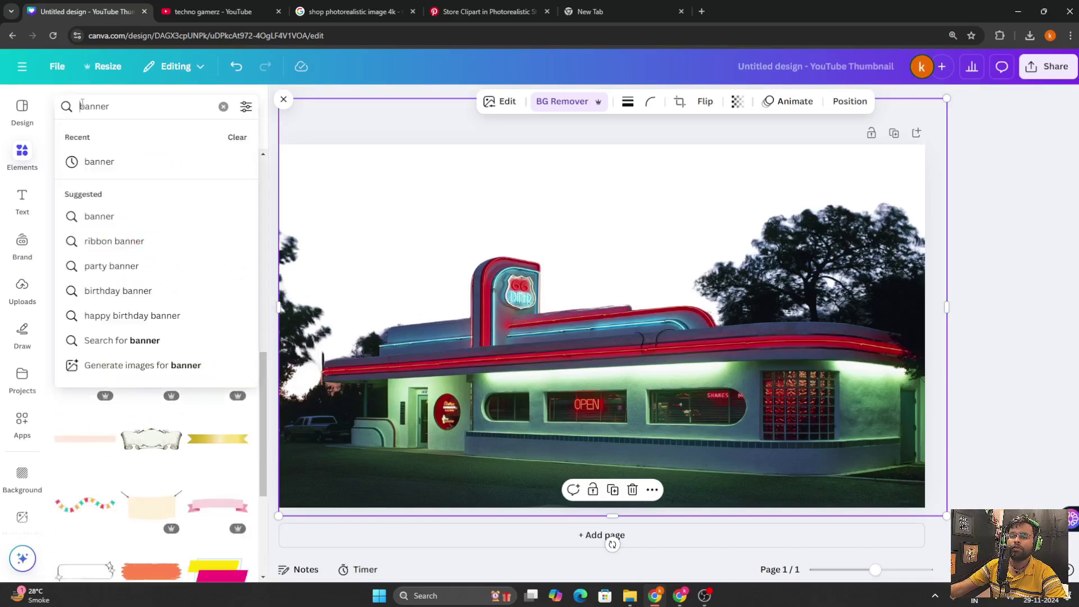
pyautogui.write('hote')
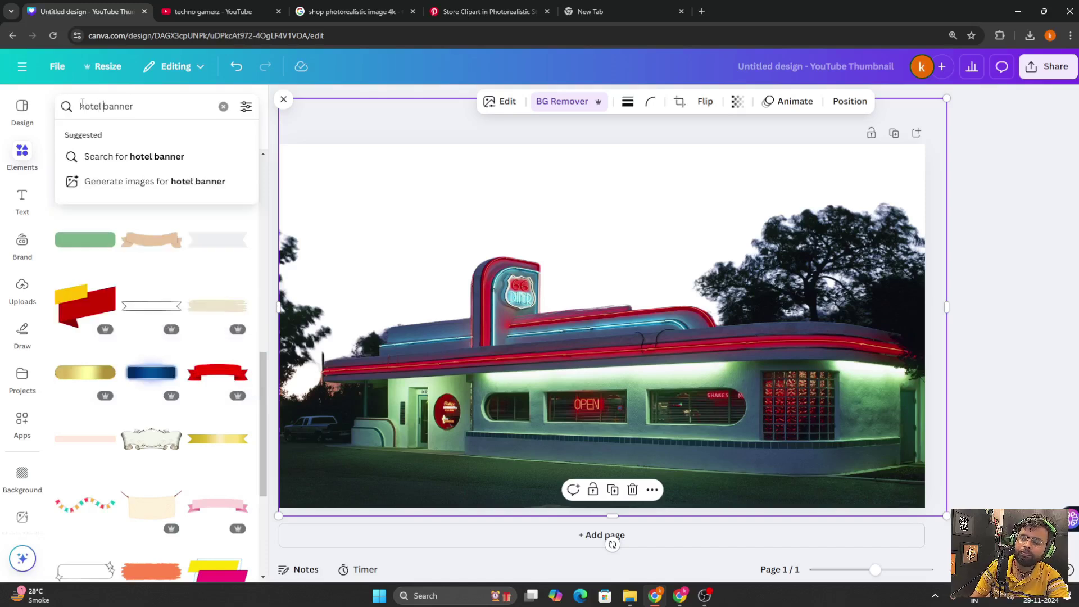
pyautogui.write('l')
pyautogui.press('Return')
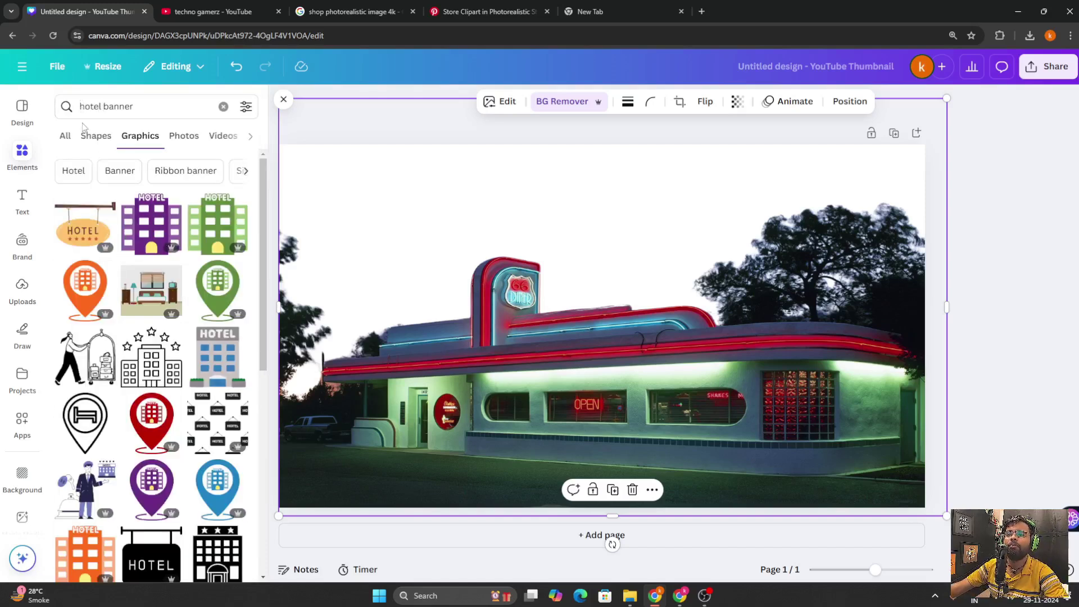
pyautogui.click(170, 137)
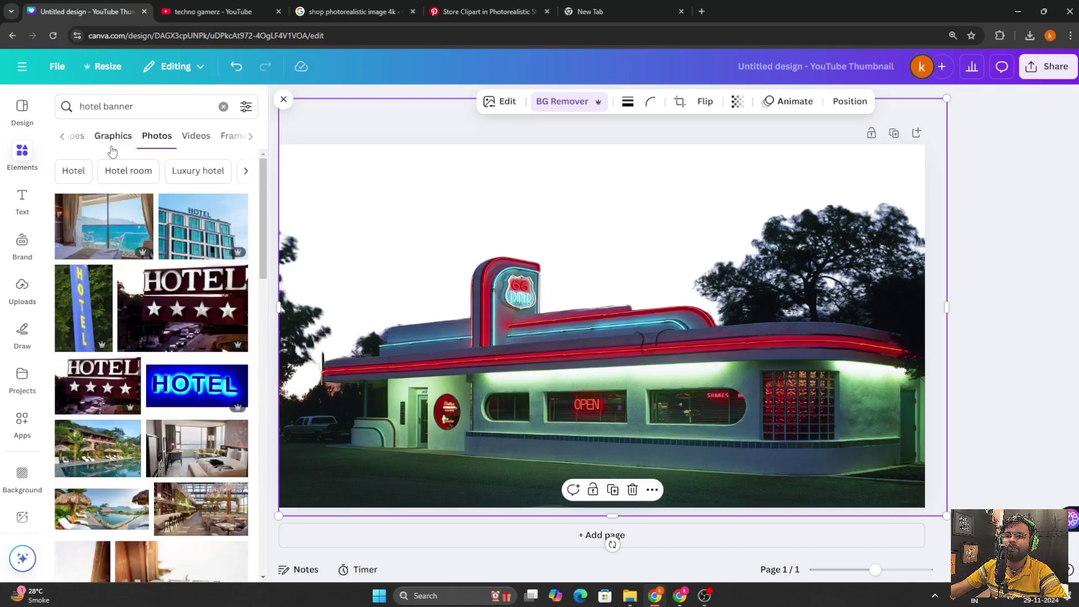
pyautogui.scroll(-6, 204, 460)
pyautogui.scroll(-3, 203, 460)
pyautogui.click(112, 136)
pyautogui.scroll(-1, 157, 344)
pyautogui.scroll(-7, 159, 349)
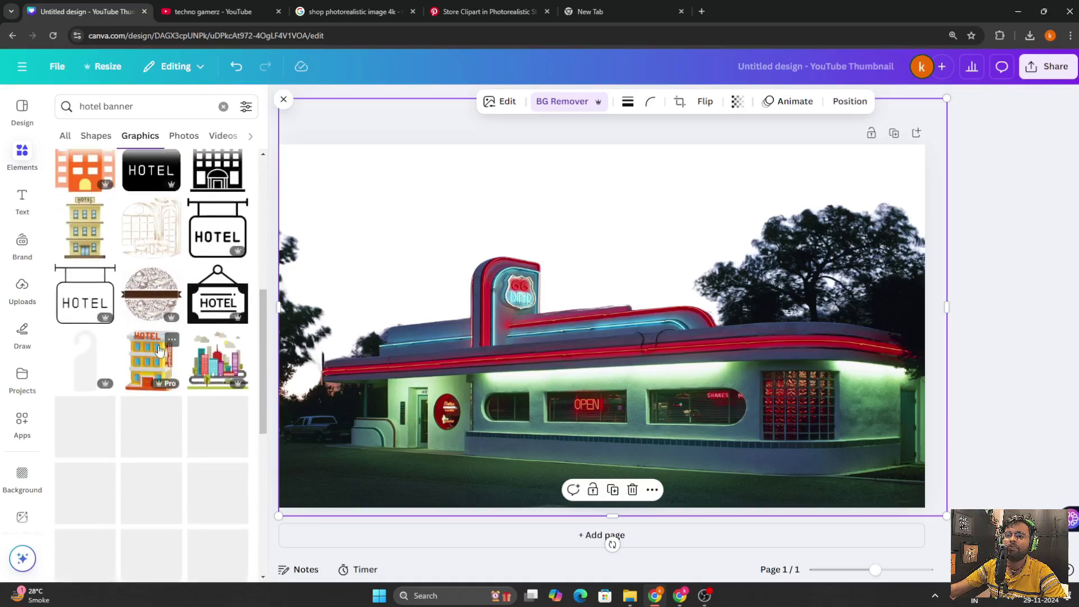
pyautogui.scroll(-8, 159, 350)
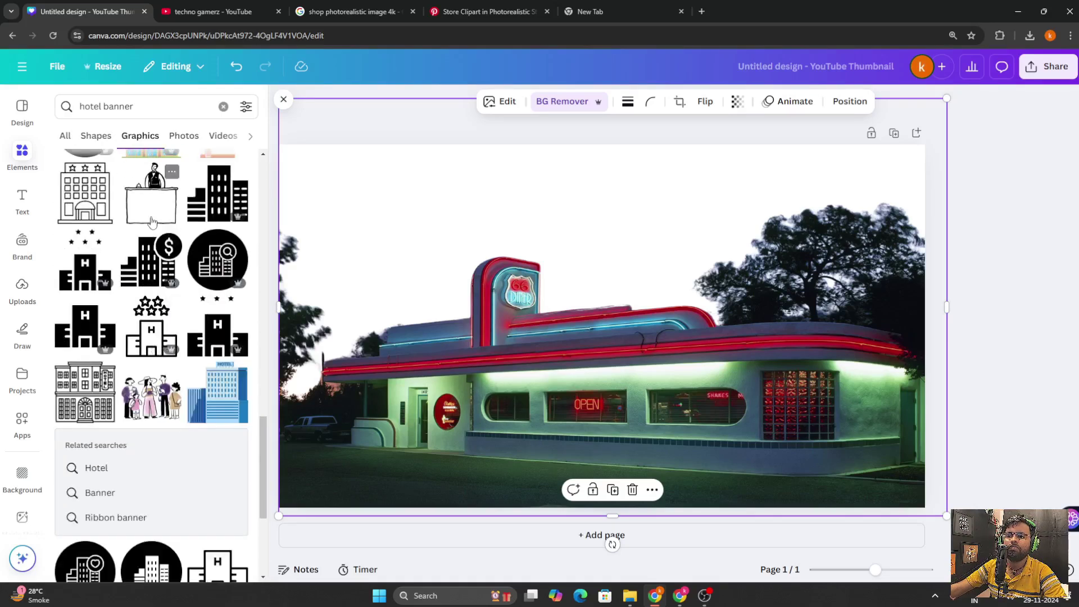
# Step: Search the elements for "name banner" and examine the graphics results for a sign that suits the shop
pyautogui.moveTo(101, 107); pyautogui.dragTo(70, 106)
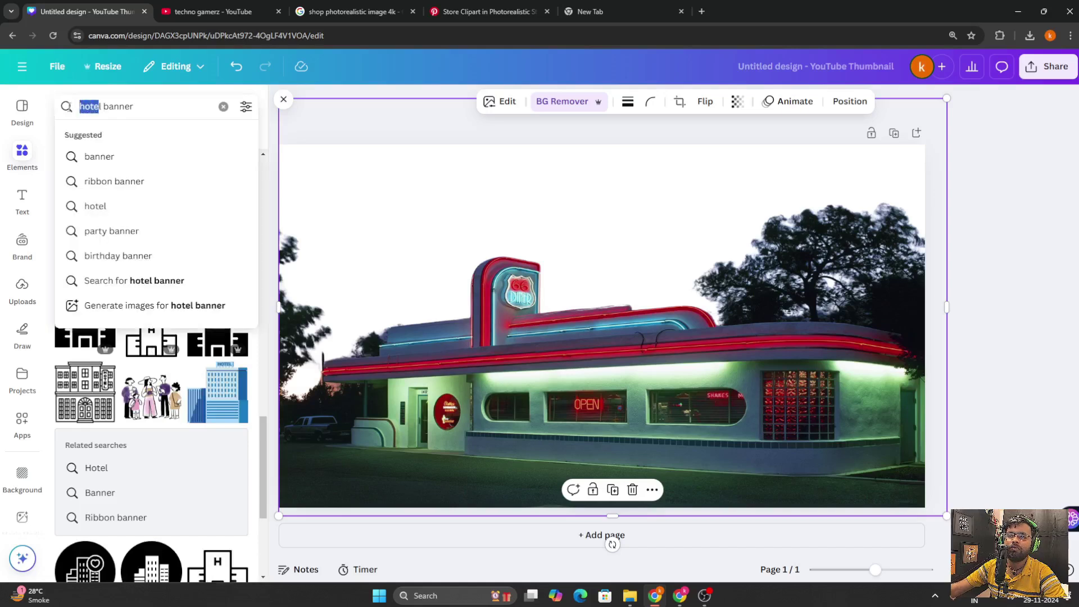
pyautogui.write('l')
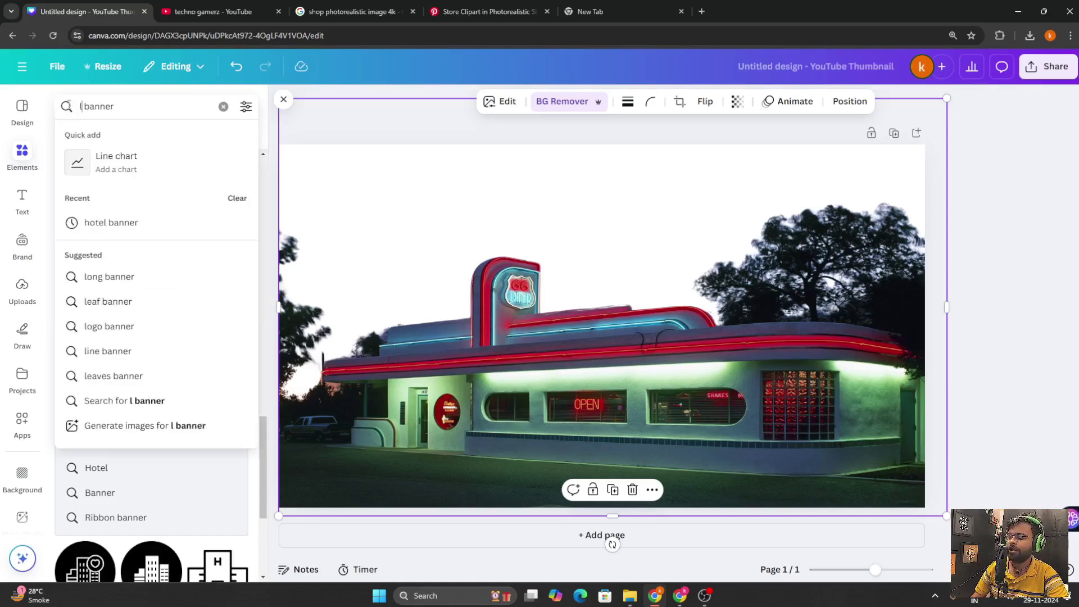
pyautogui.press('BackSpace')
pyautogui.write('name]')
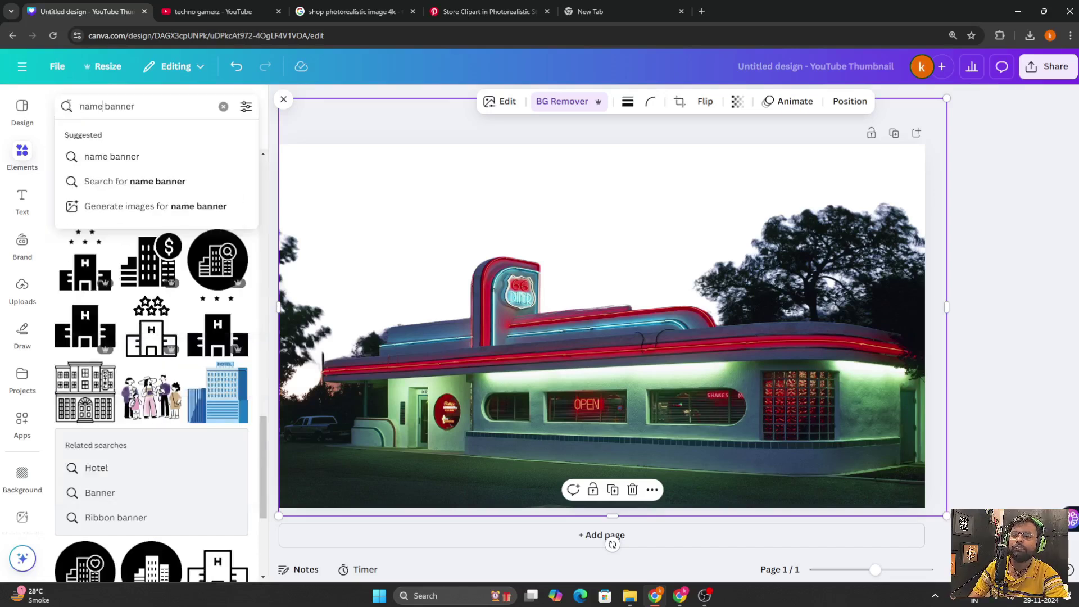
pyautogui.press('Return')
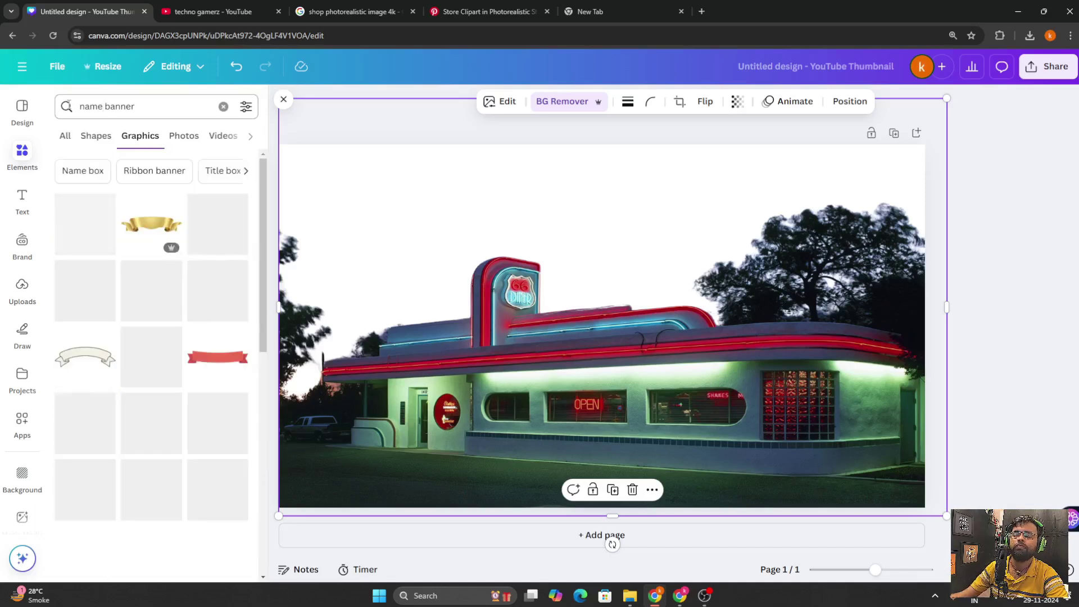
pyautogui.scroll(-7, 168, 416)
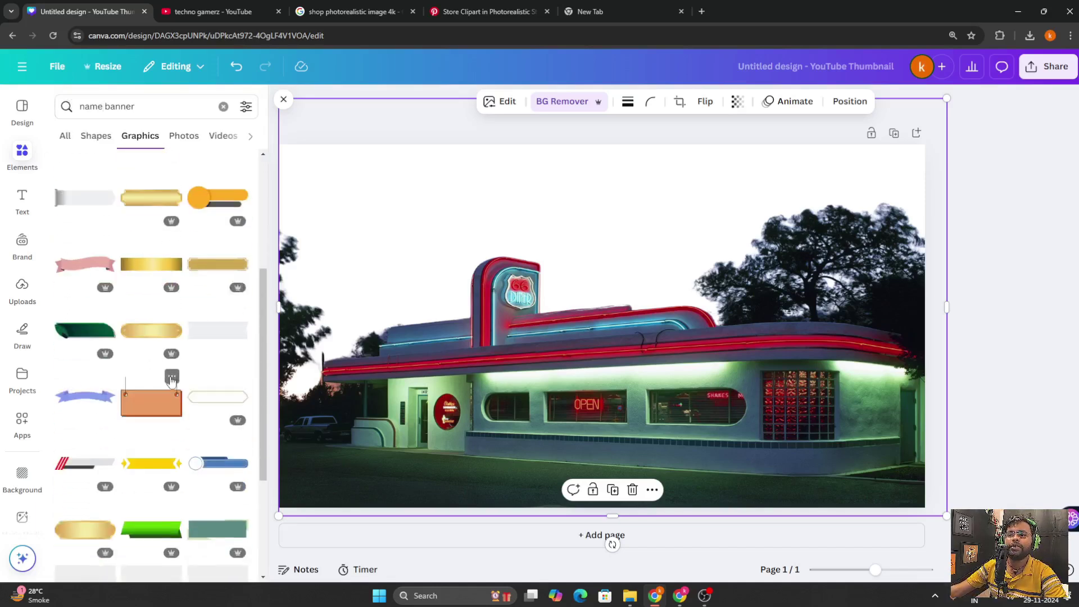
pyautogui.scroll(-4, 167, 416)
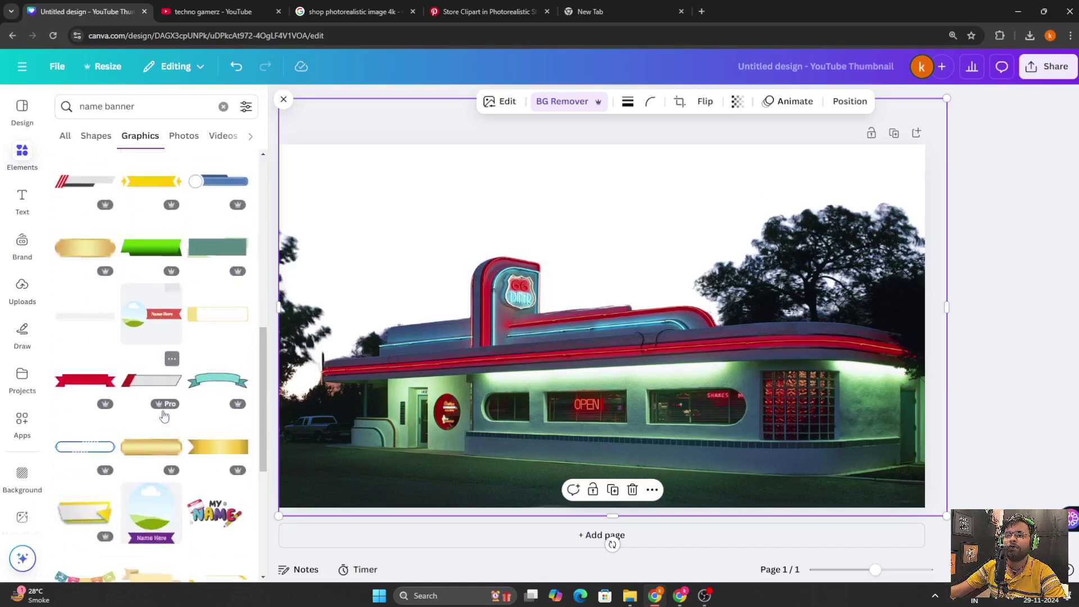
pyautogui.scroll(-1, 163, 415)
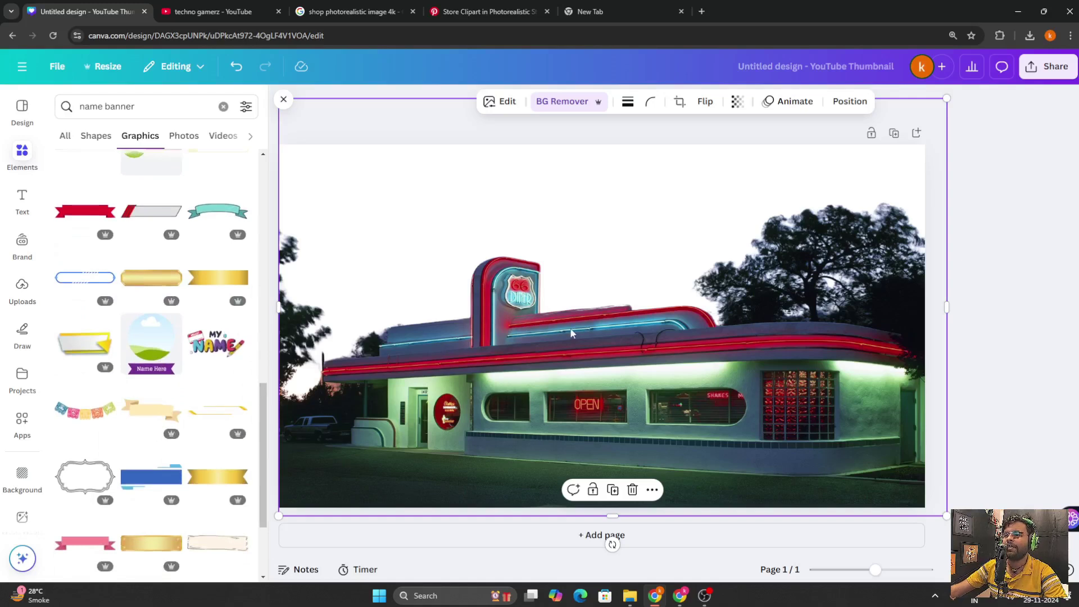
pyautogui.scroll(-2, 127, 396)
pyautogui.scroll(-4, 127, 397)
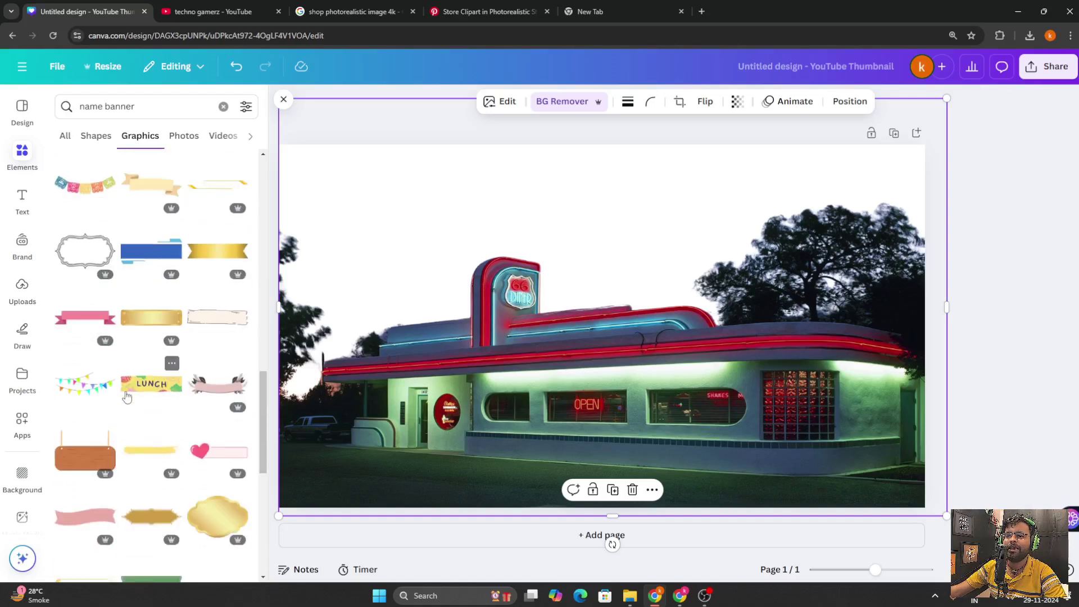
pyautogui.scroll(-5, 127, 396)
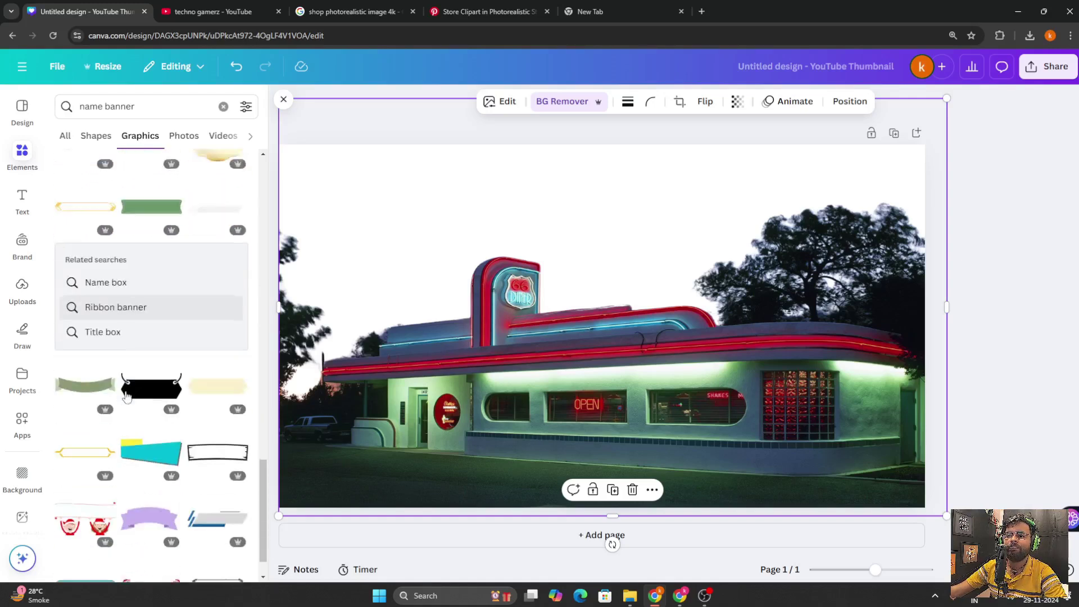
pyautogui.scroll(-3, 142, 412)
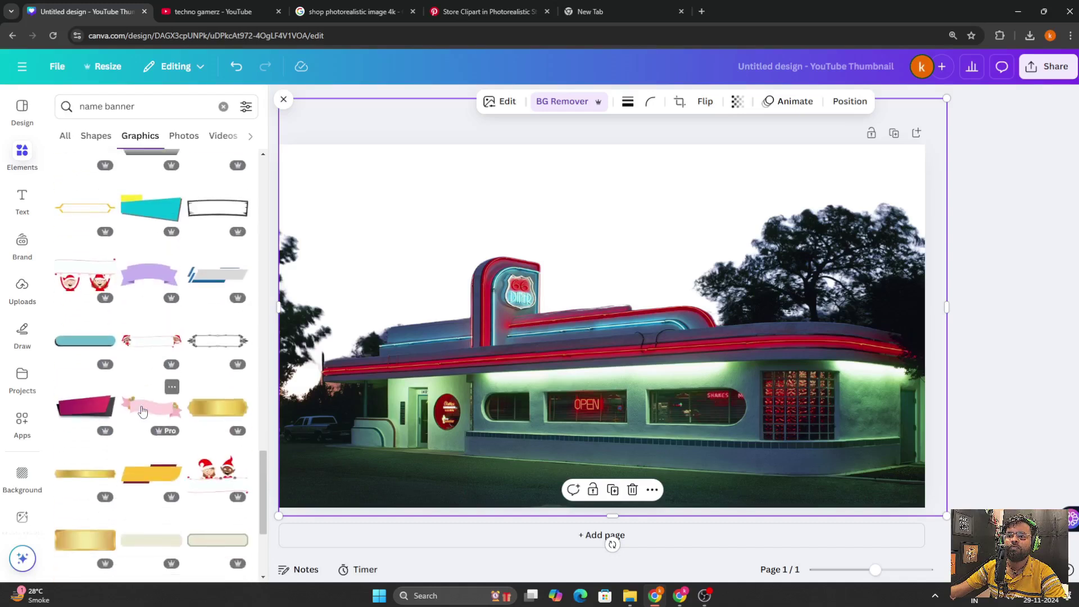
pyautogui.scroll(-4, 143, 412)
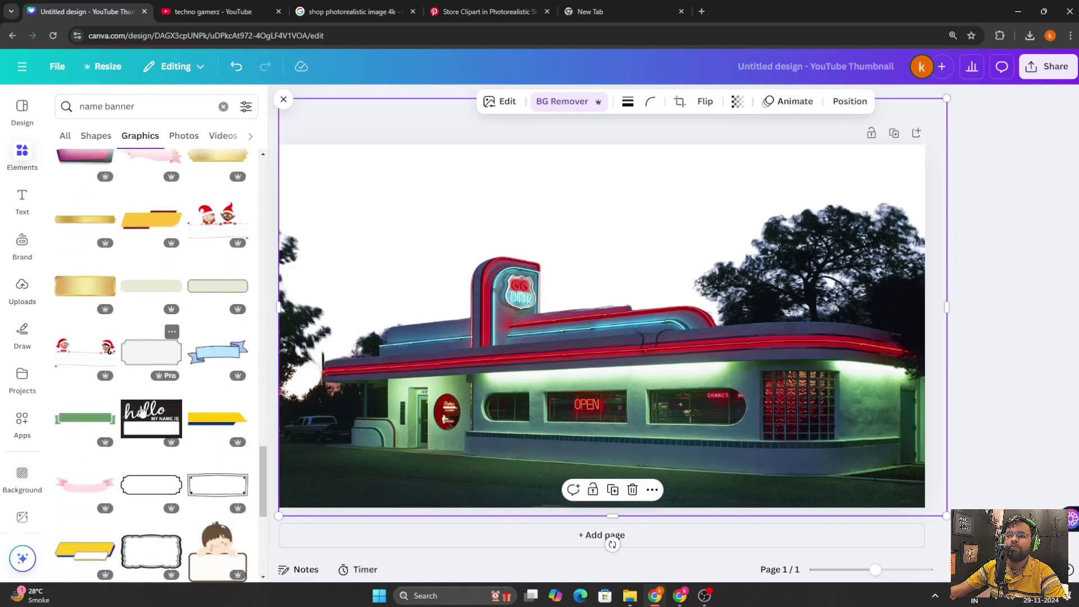
pyautogui.scroll(-5, 141, 411)
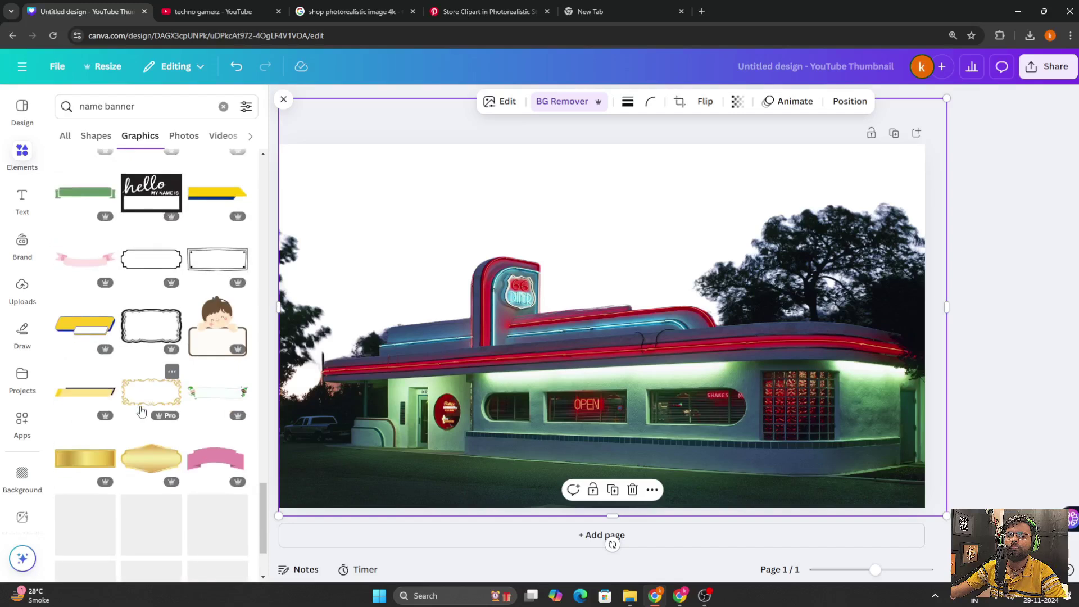
pyautogui.scroll(-3, 141, 410)
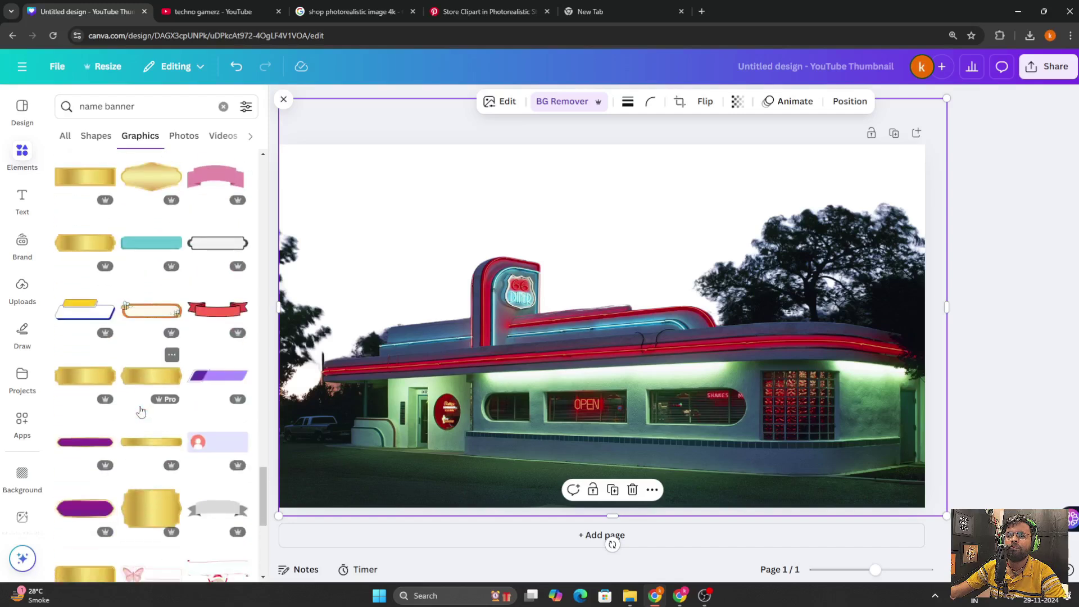
pyautogui.scroll(-3, 141, 411)
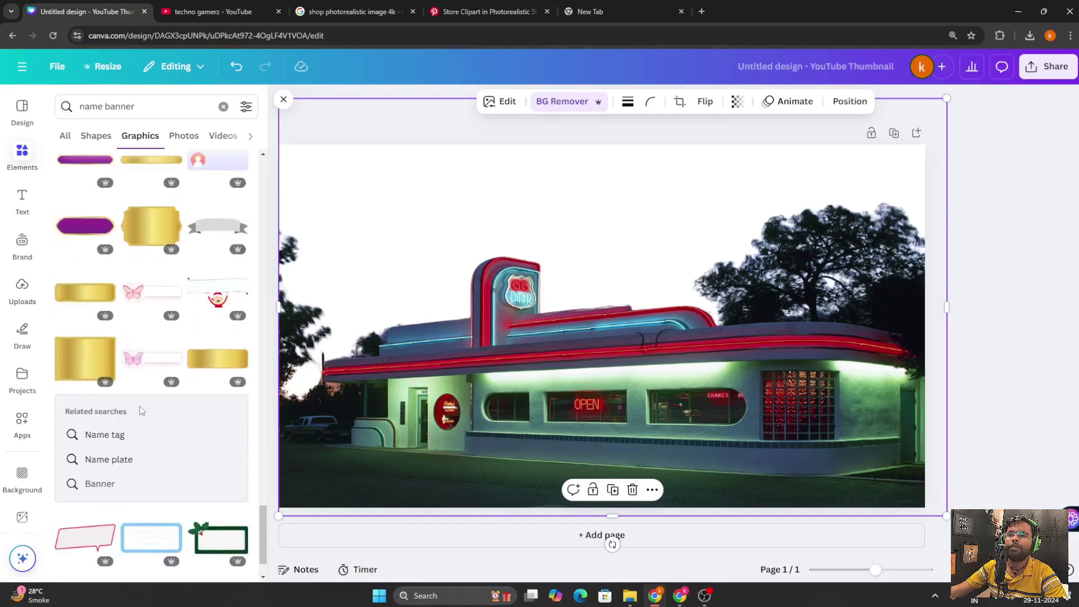
pyautogui.scroll(-6, 140, 409)
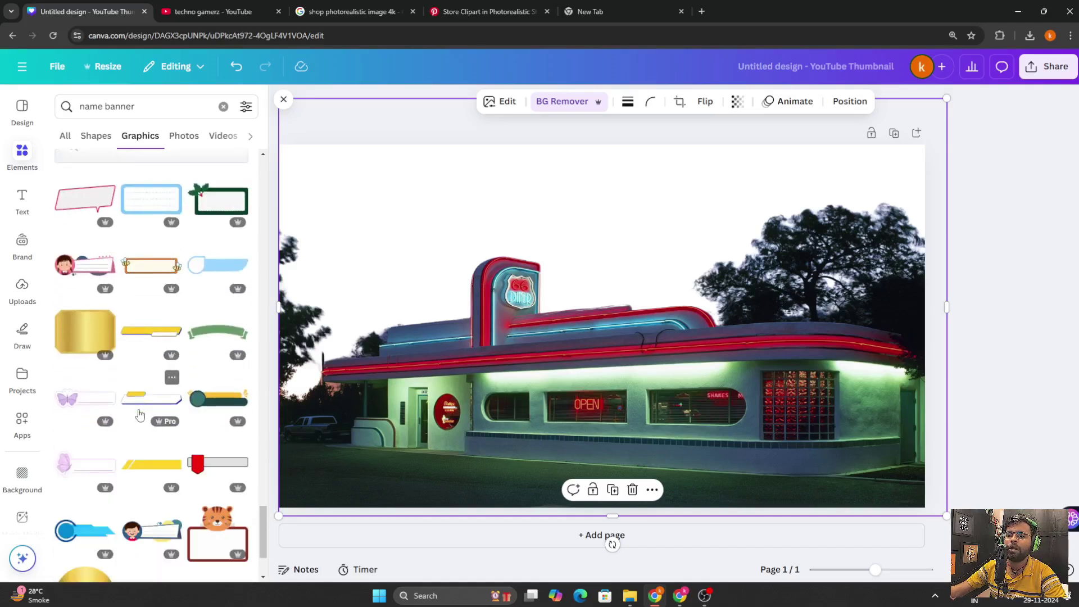
pyautogui.scroll(-5, 140, 416)
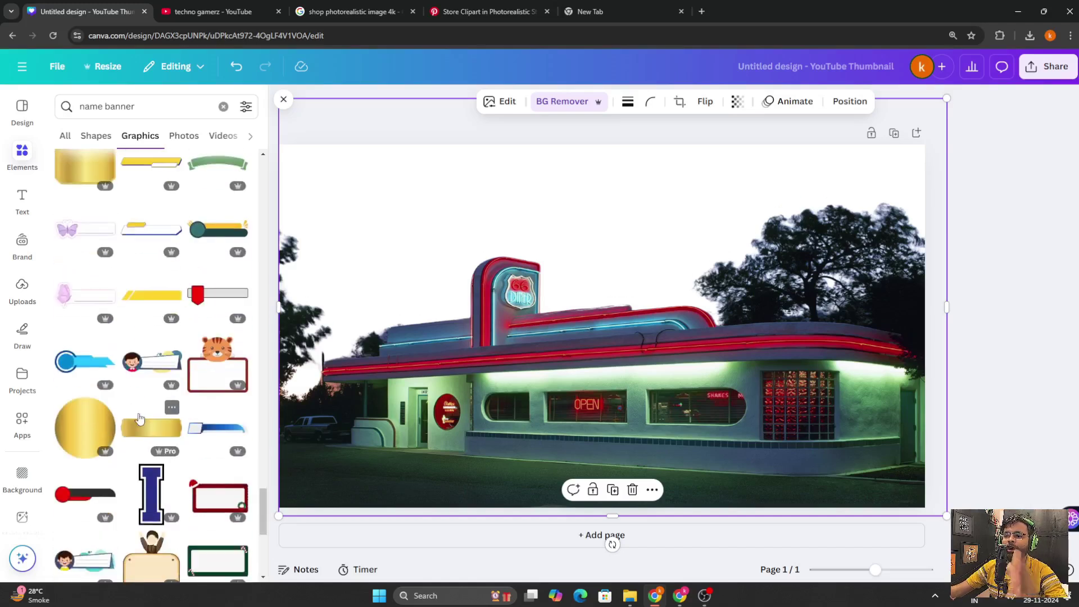
pyautogui.scroll(-8, 181, 533)
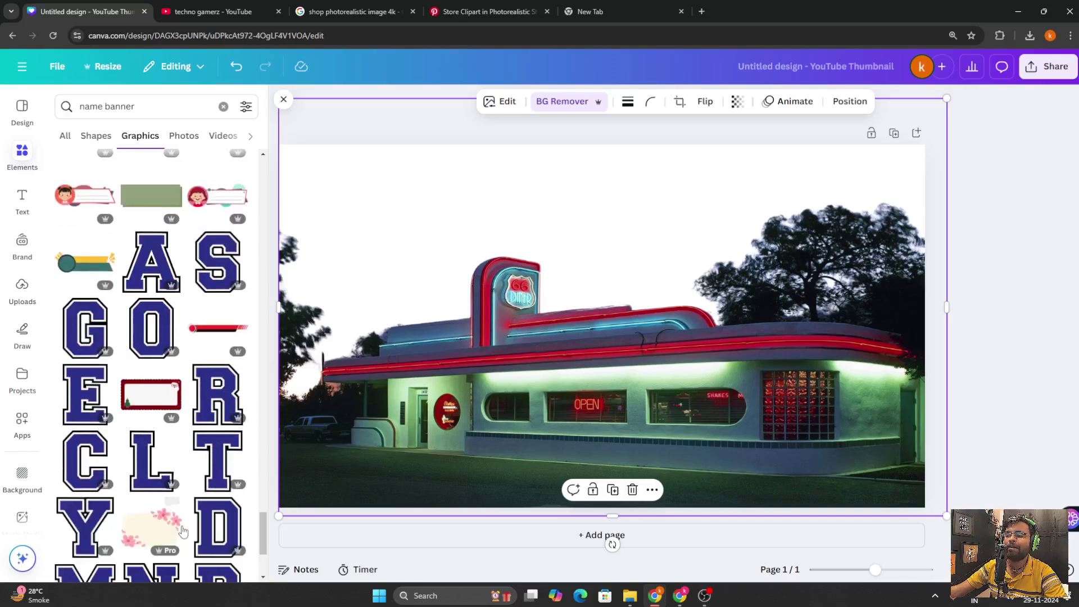
pyautogui.scroll(-3, 181, 534)
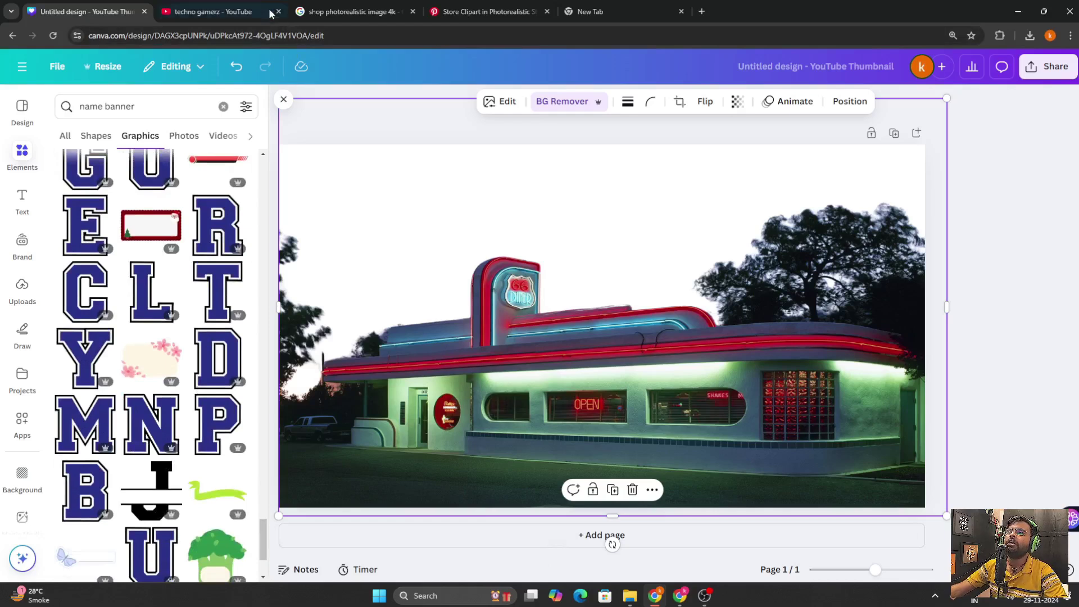
# Step: Switch to the Google Images page, search for "motyel manager" and look through the results for a motel sign
pyautogui.click(344, 7)
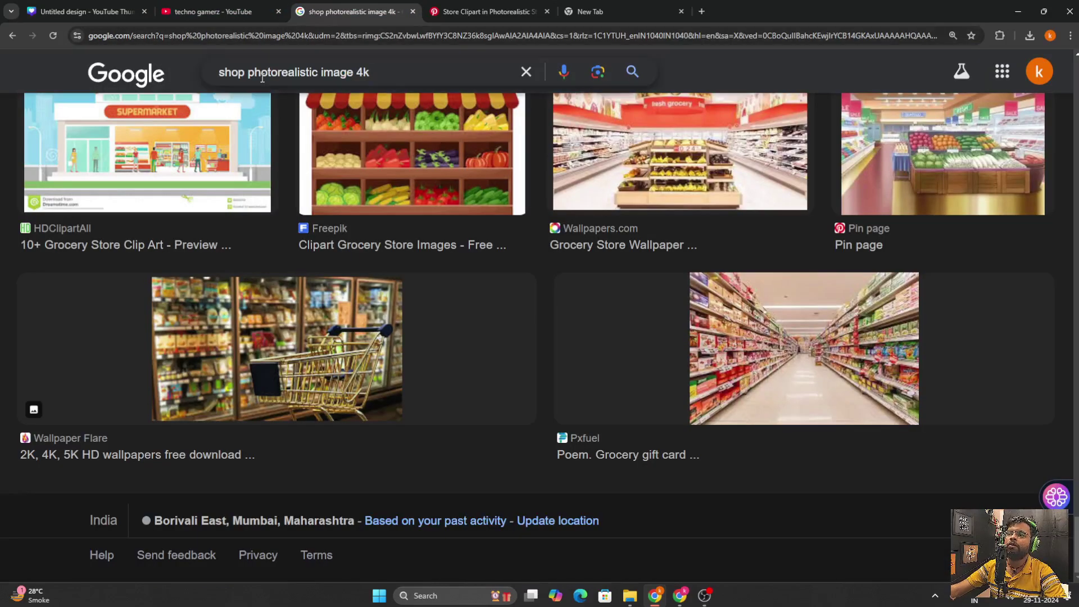
pyautogui.moveTo(393, 75); pyautogui.dragTo(87, 74)
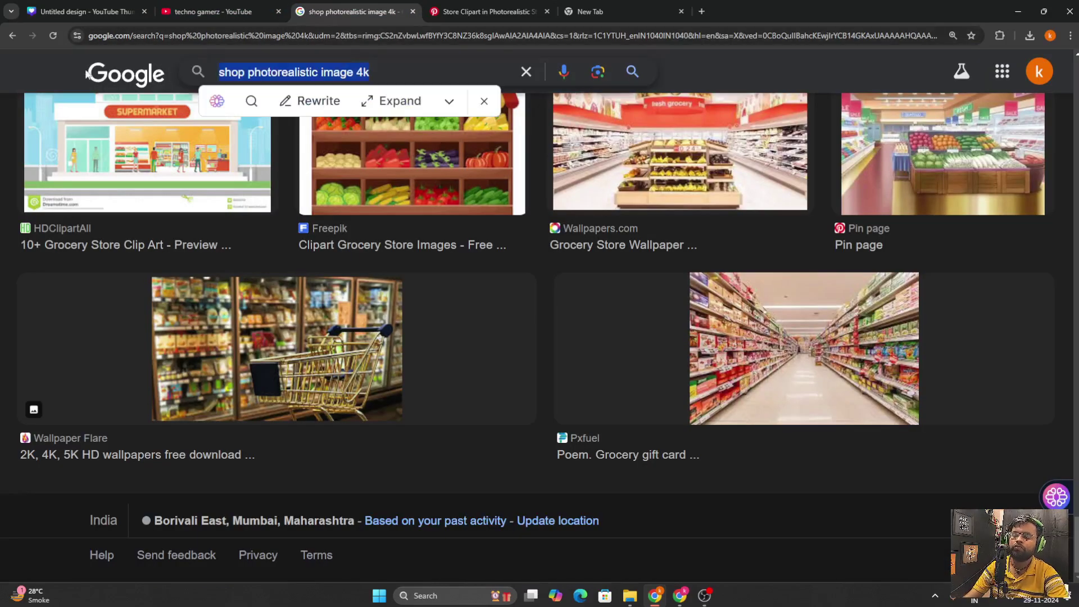
pyautogui.write('motyel man')
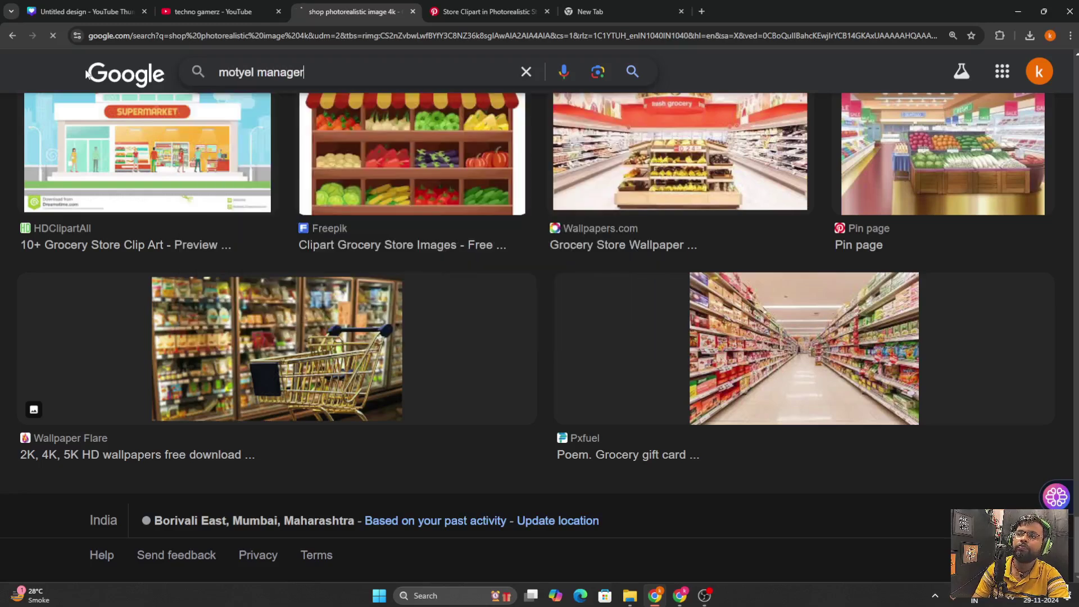
pyautogui.write('ager')
pyautogui.press('Return')
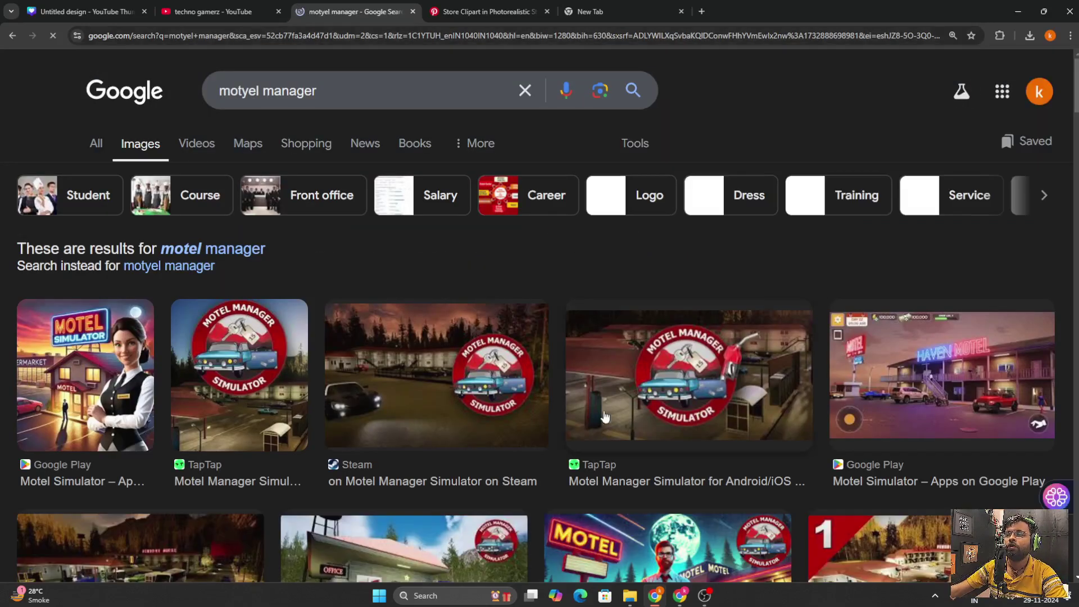
pyautogui.scroll(-3, 333, 420)
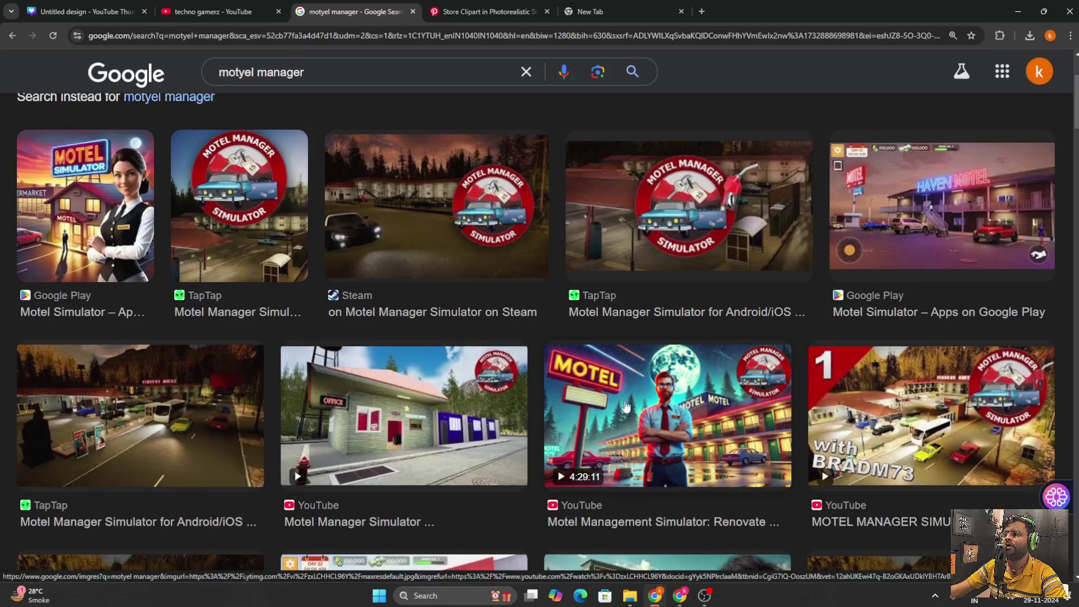
pyautogui.scroll(2, 637, 408)
# Step: Open the Motel Simulator picture from Google Play and save it to Downloads as "unnamed"
pyautogui.click(94, 283)
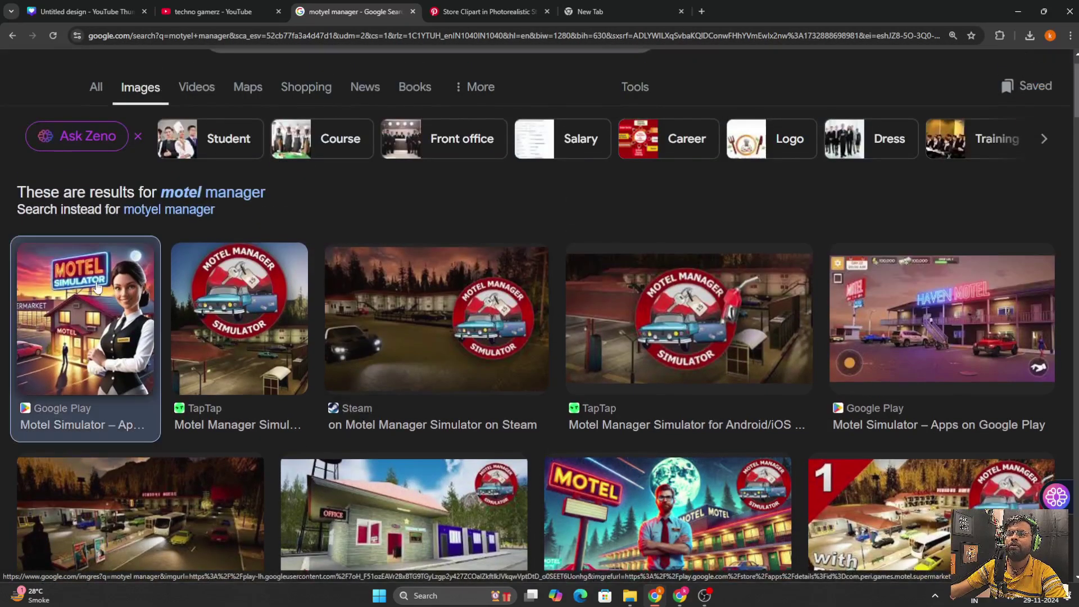
pyautogui.rightClick(940, 278)
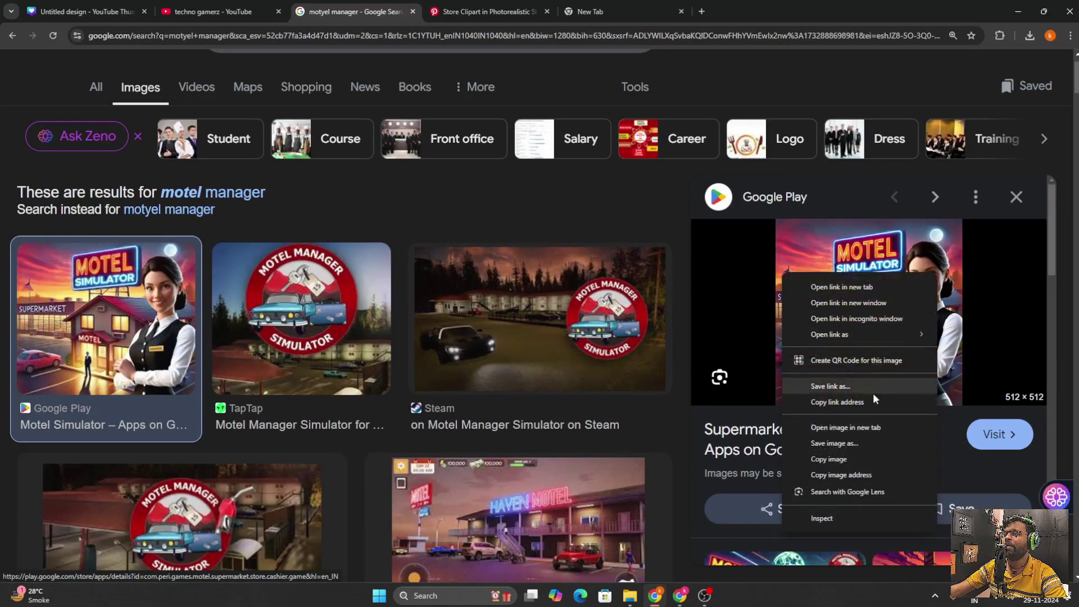
pyautogui.click(835, 443)
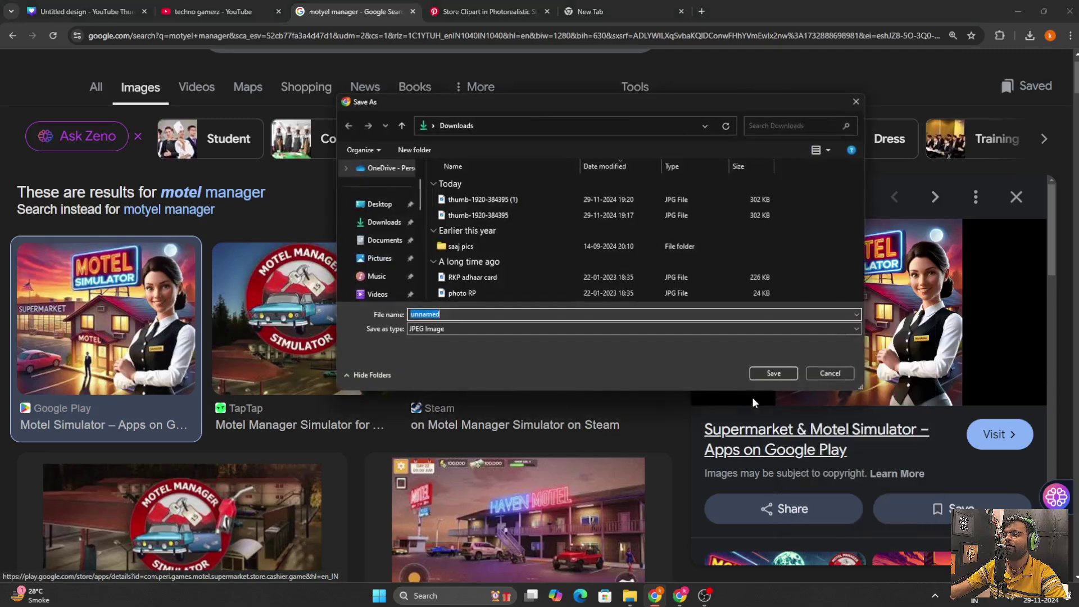
pyautogui.click(768, 373)
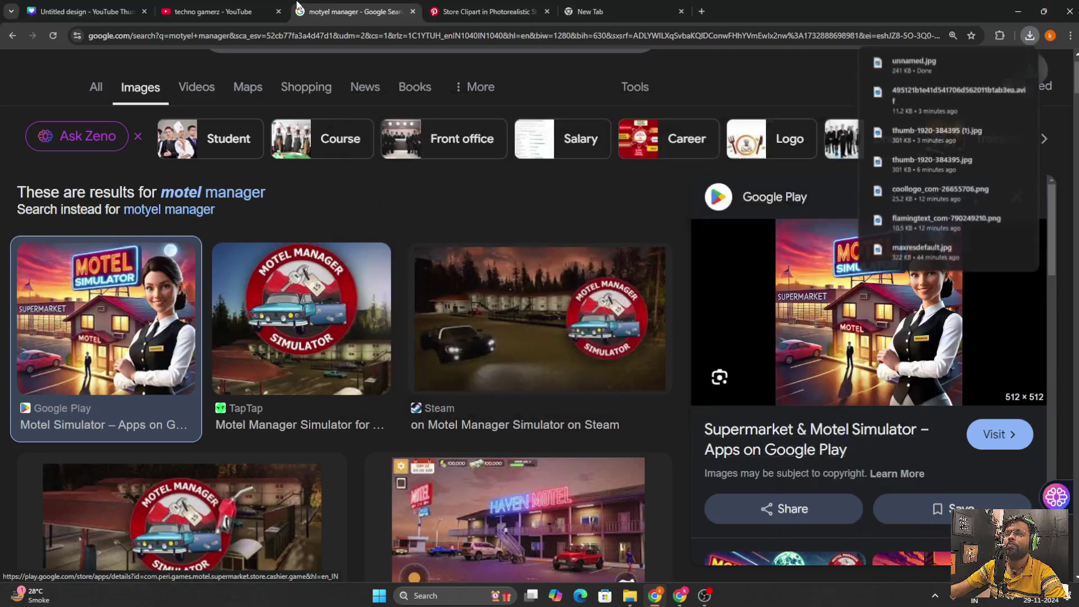
# Step: Switch back to the Canva design and upload the "unnamed" picture from Downloads
pyautogui.click(240, 4)
pyautogui.click(110, 8)
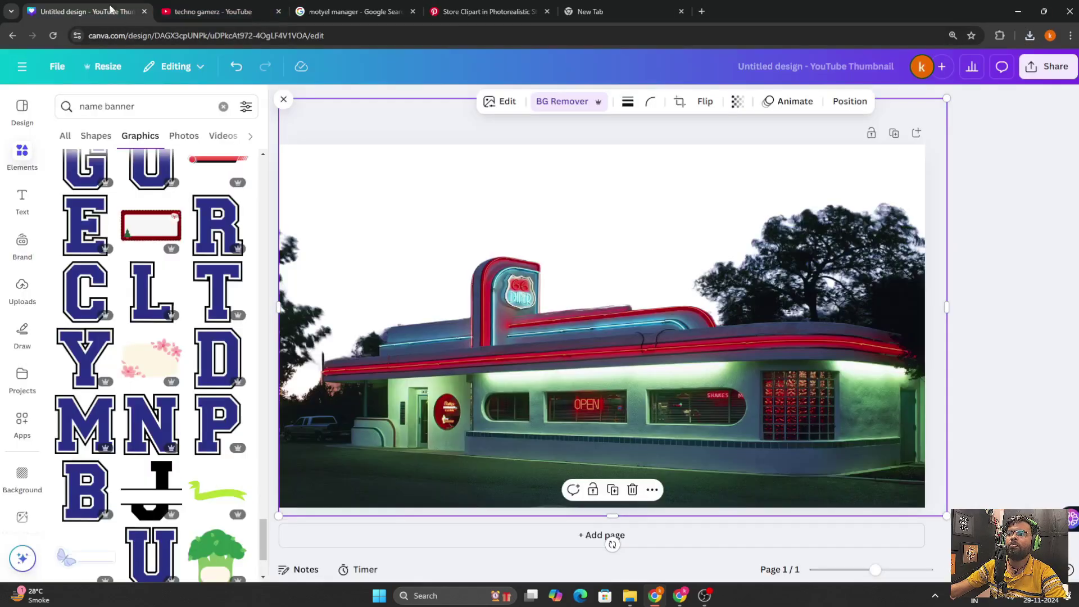
pyautogui.click(21, 285)
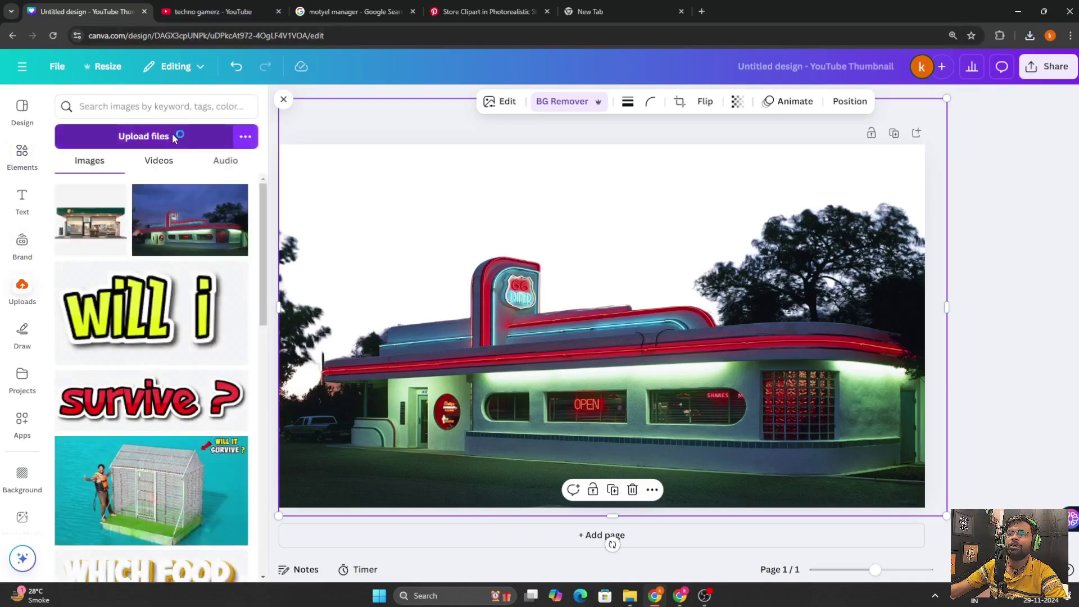
pyautogui.click(168, 136)
pyautogui.click(662, 201)
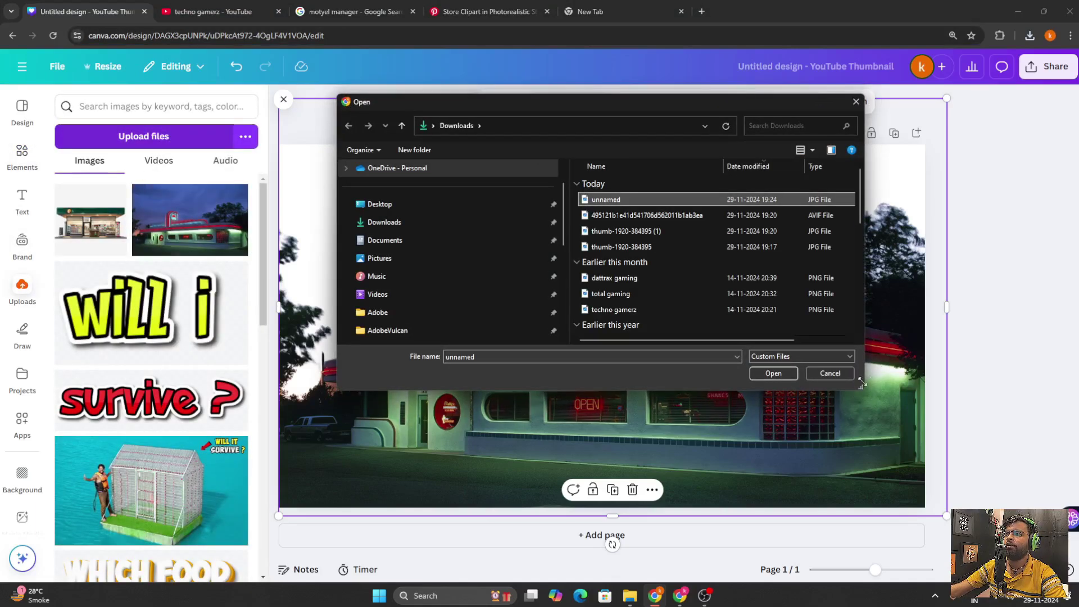
pyautogui.click(779, 378)
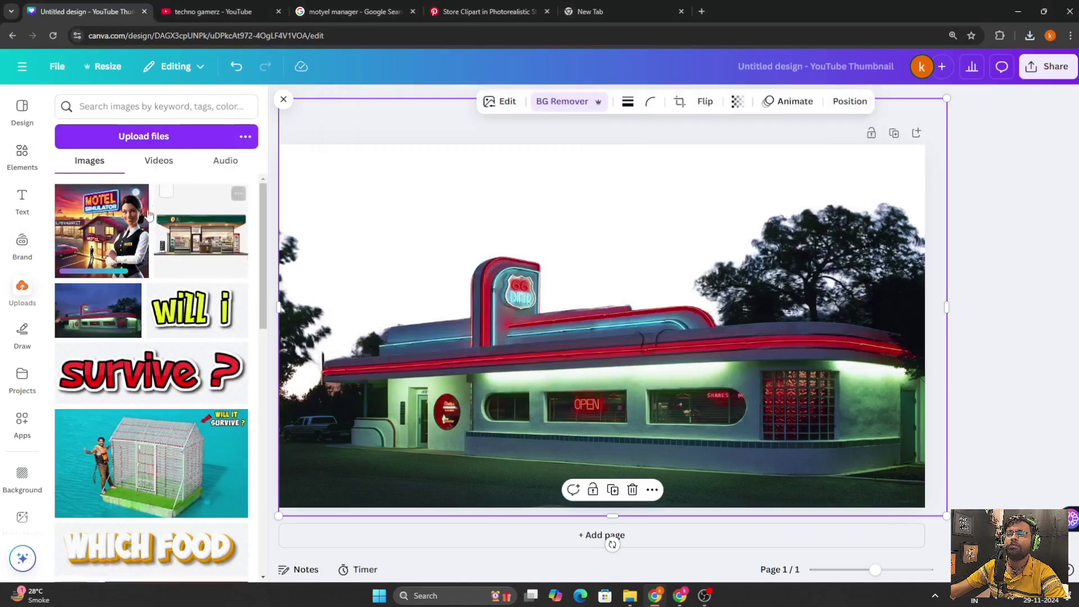
# Step: Add the uploaded Motel Simulator picture to the page and crop it to its upper part with the neon sign
pyautogui.click(129, 223)
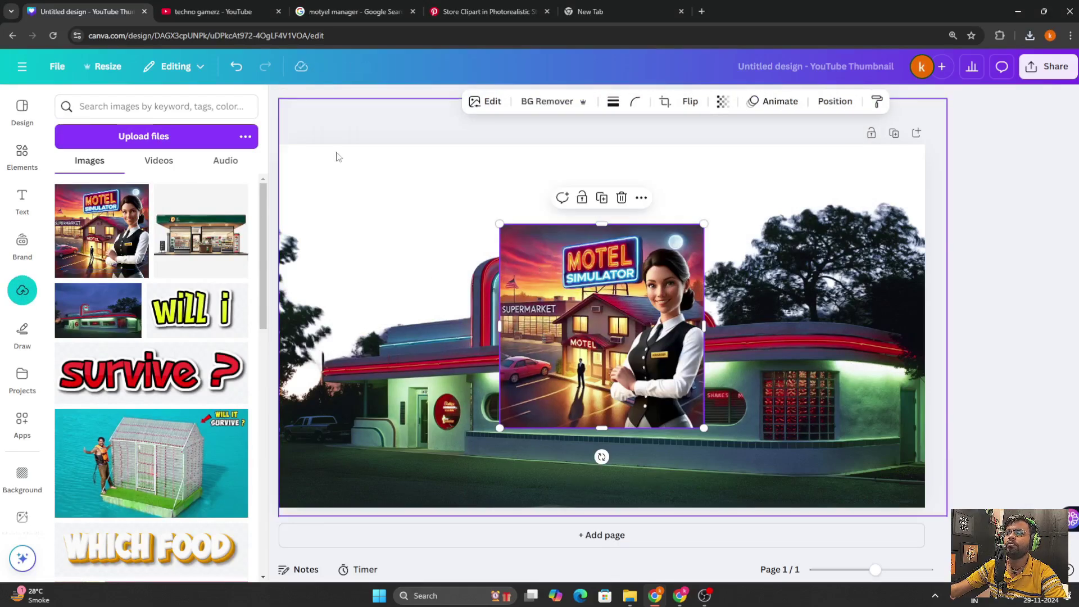
pyautogui.moveTo(599, 427); pyautogui.dragTo(610, 298)
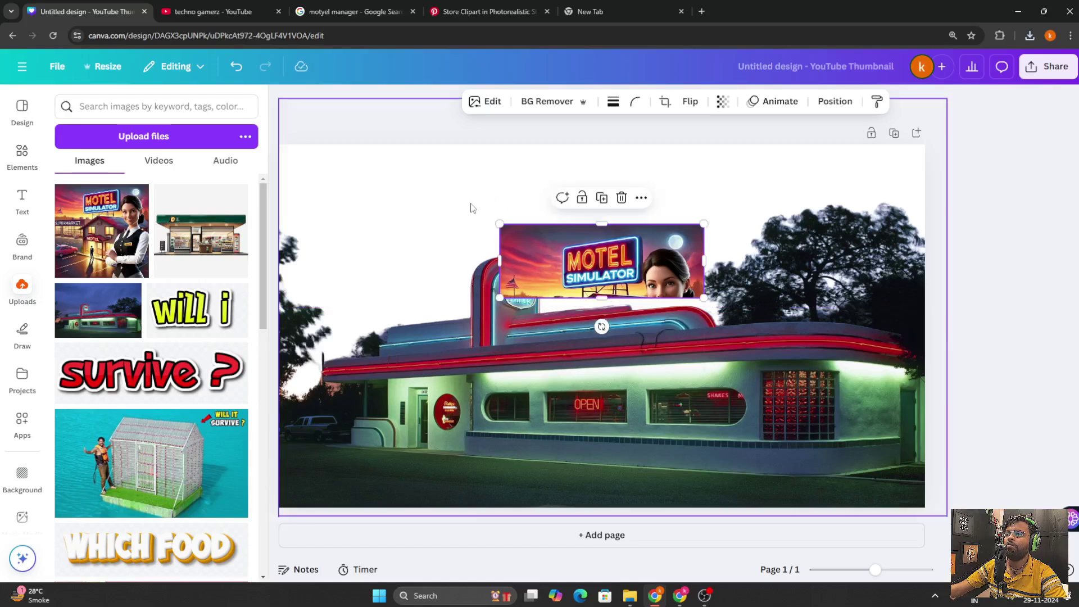
# Step: Try to remove the Motel Simulator picture's background and reposition the picture on the diner roof, and undo these changes
pyautogui.click(474, 103)
pyautogui.click(547, 101)
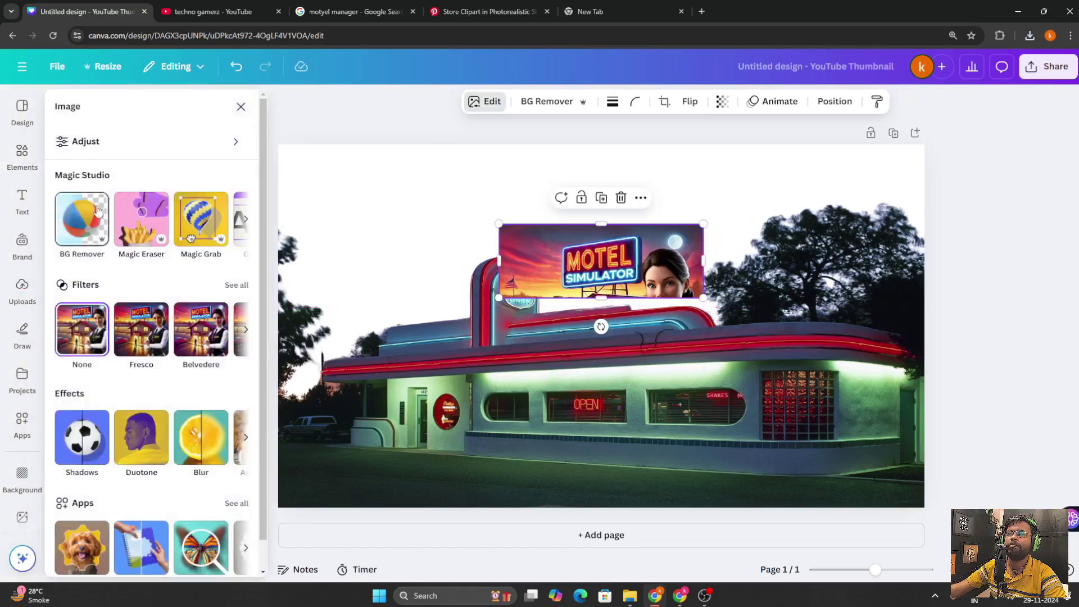
pyautogui.moveTo(703, 266); pyautogui.dragTo(661, 320)
pyautogui.hotkey('ctrl', 'z')
pyautogui.hotkey('ctrl', 'z')
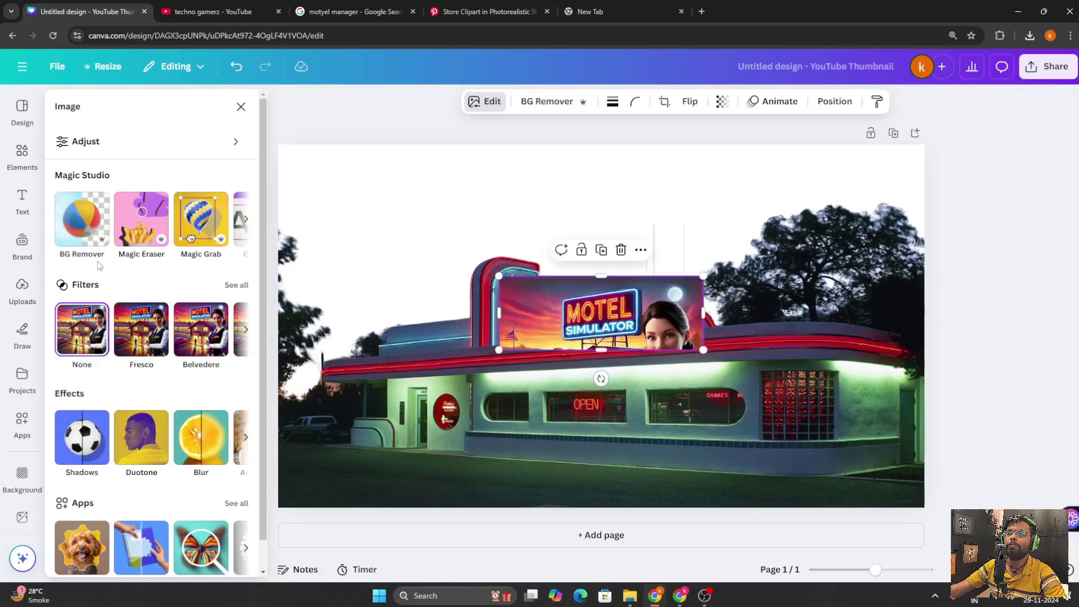
# Step: Brush over everything around the neon motel sign with Magic Eraser at brush sizes 90 and 23, and erase the marked area
pyautogui.click(141, 222)
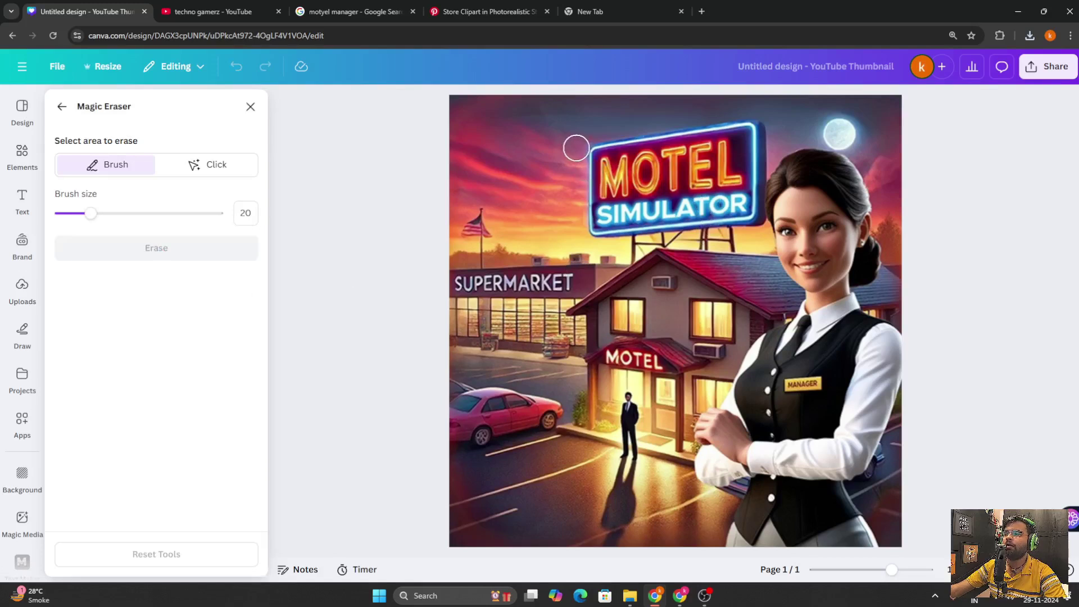
pyautogui.moveTo(78, 212); pyautogui.dragTo(201, 213)
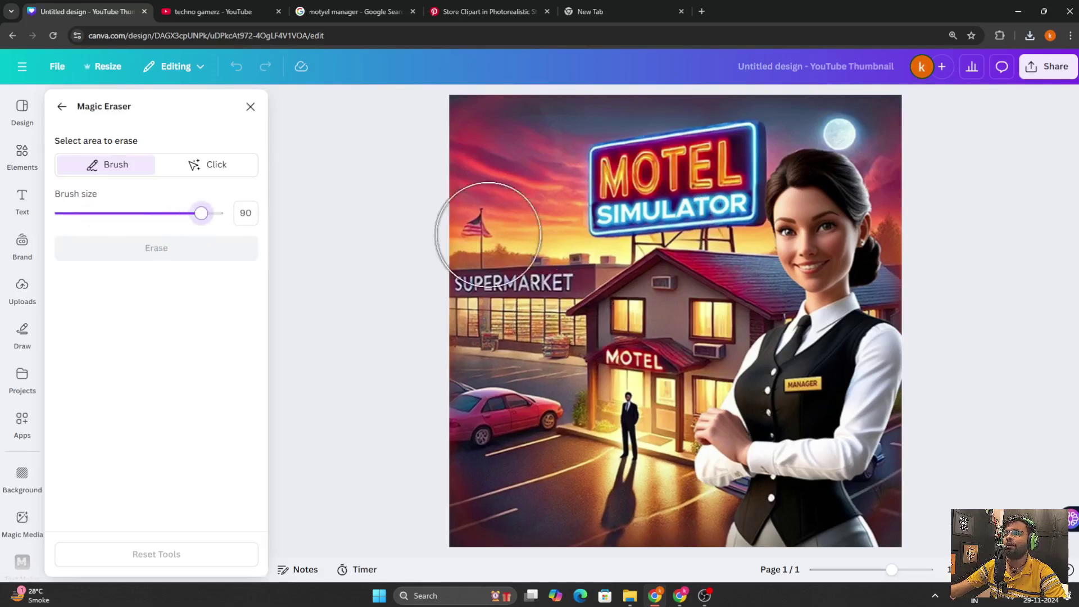
pyautogui.moveTo(824, 145)
pyautogui.mouseDown()
pyautogui.moveTo(857, 453)
pyautogui.moveTo(535, 525)
pyautogui.moveTo(453, 403)
pyautogui.moveTo(494, 113)
pyautogui.moveTo(508, 113)
pyautogui.moveTo(550, 408)
pyautogui.moveTo(463, 482)
pyautogui.moveTo(829, 393)
pyautogui.moveTo(853, 337)
pyautogui.moveTo(597, 338)
pyautogui.moveTo(622, 310)
pyautogui.moveTo(586, 319)
pyautogui.moveTo(807, 277)
pyautogui.moveTo(824, 234)
pyautogui.moveTo(824, 145)
pyautogui.moveTo(838, 126)
pyautogui.moveTo(879, 212)
pyautogui.moveTo(882, 306)
pyautogui.mouseUp()
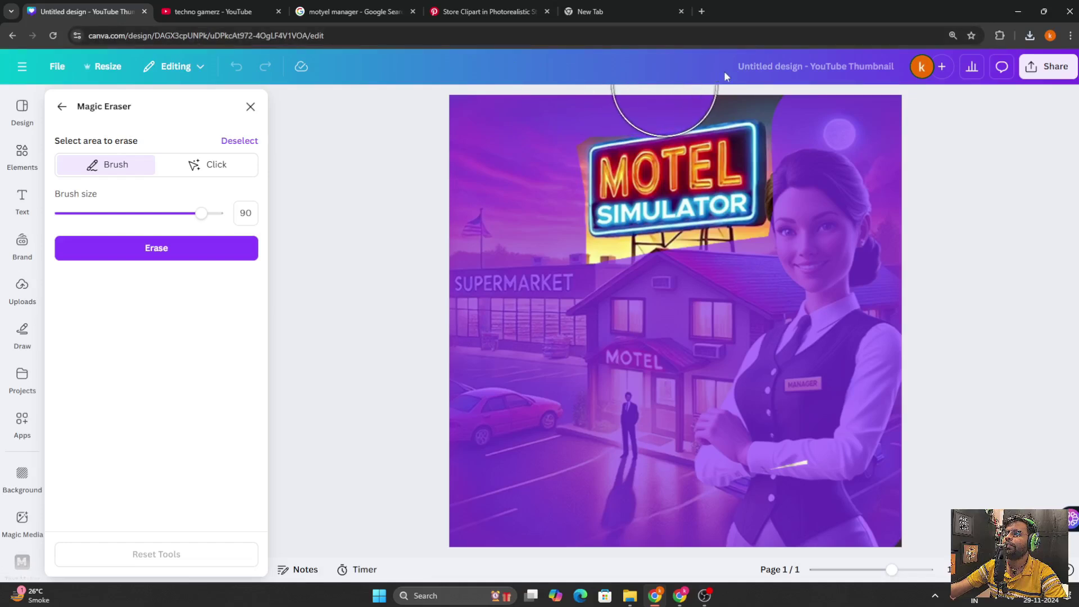
pyautogui.moveTo(99, 218); pyautogui.dragTo(97, 219)
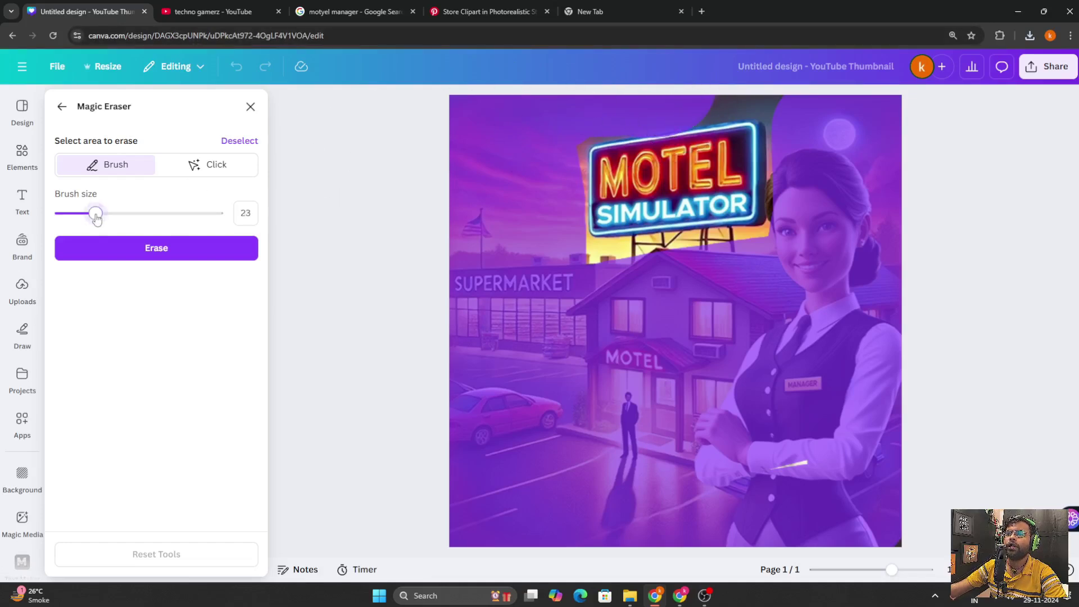
pyautogui.moveTo(688, 113); pyautogui.dragTo(759, 108)
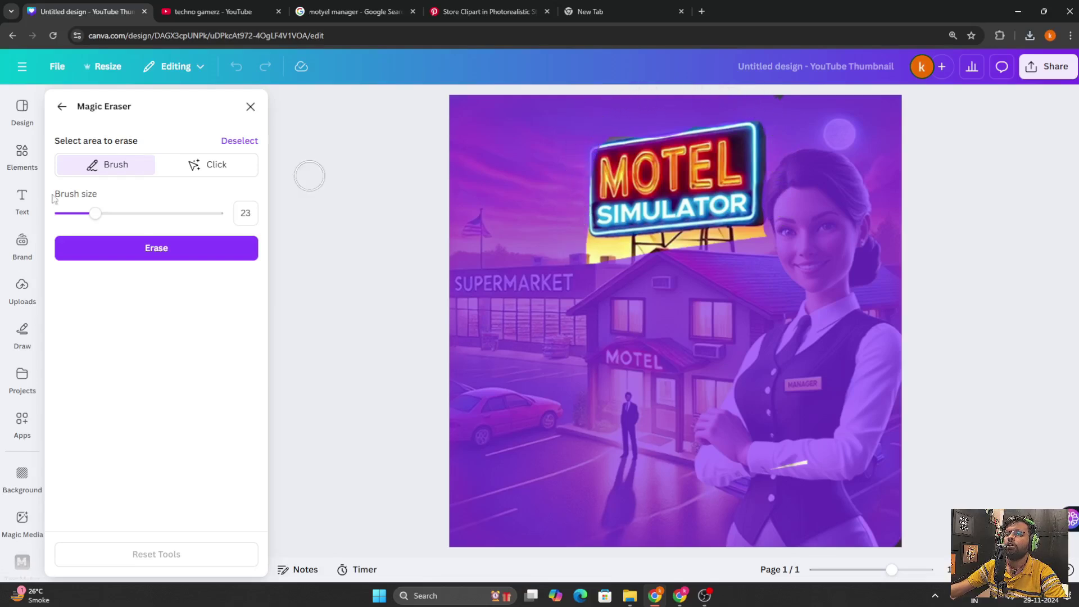
pyautogui.click(149, 254)
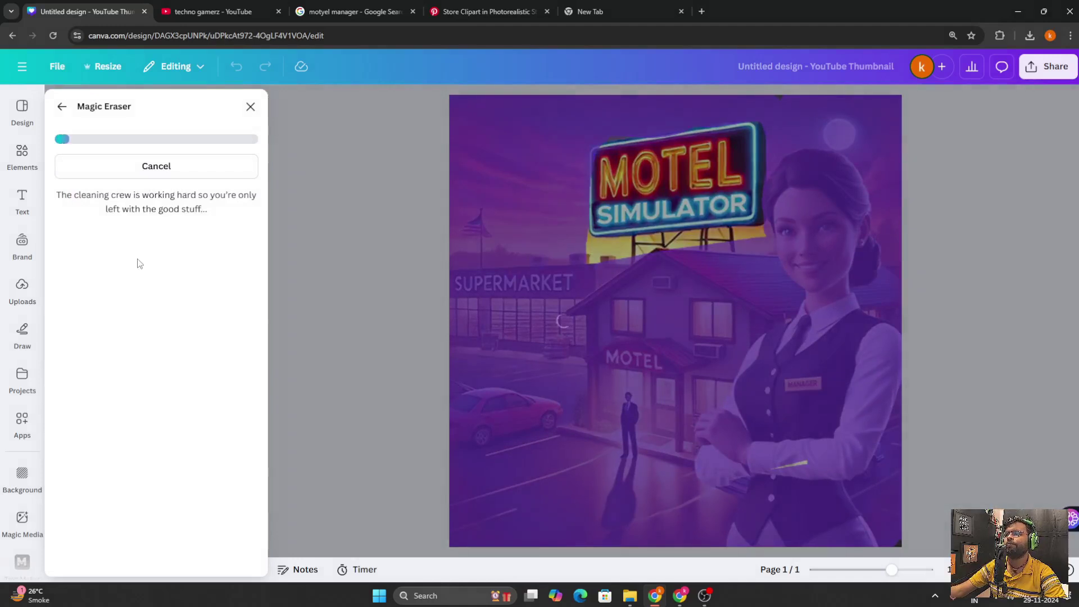